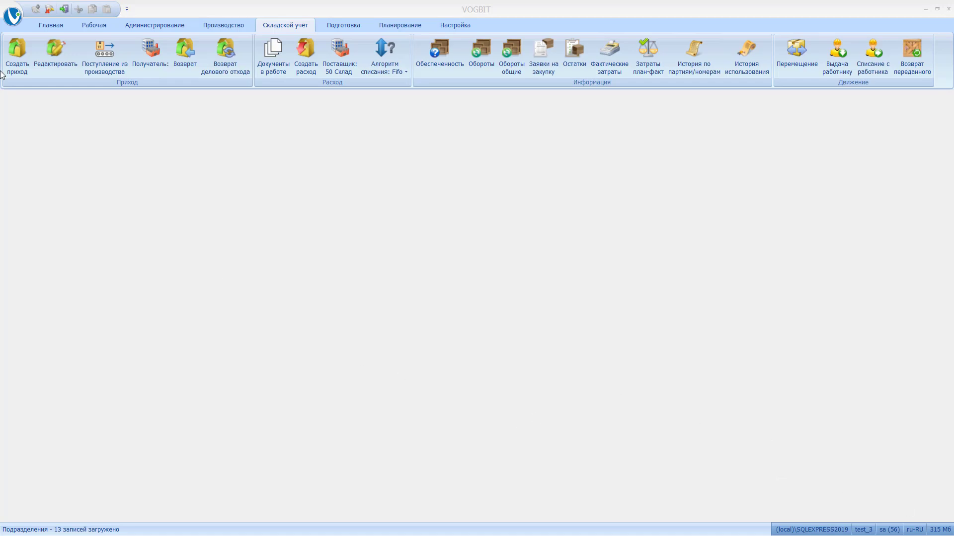
Step: From the production orders, start a warehouse issue for the Качели, 12 шт order using the limit card of 3 Участок сварки
left_click(223, 25)
left_click(85, 54)
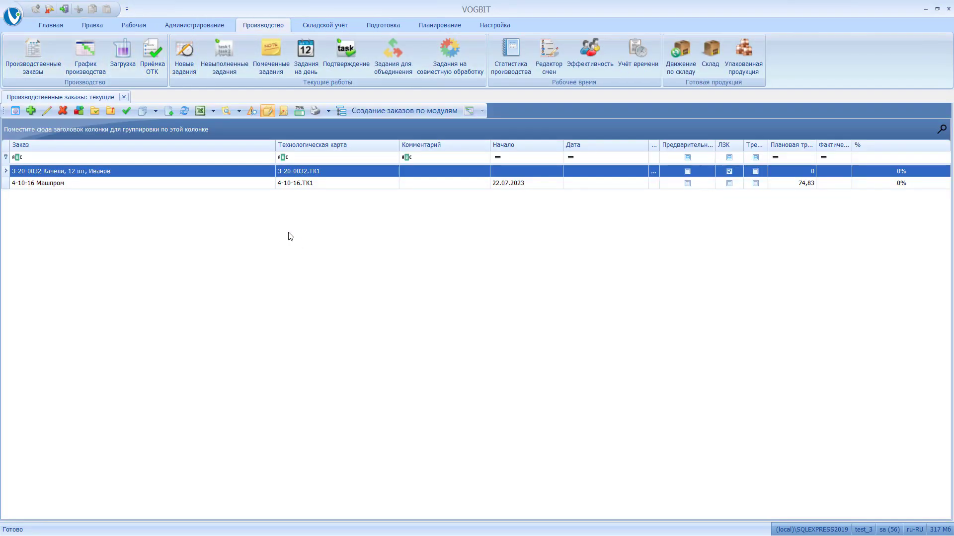
left_click(89, 174)
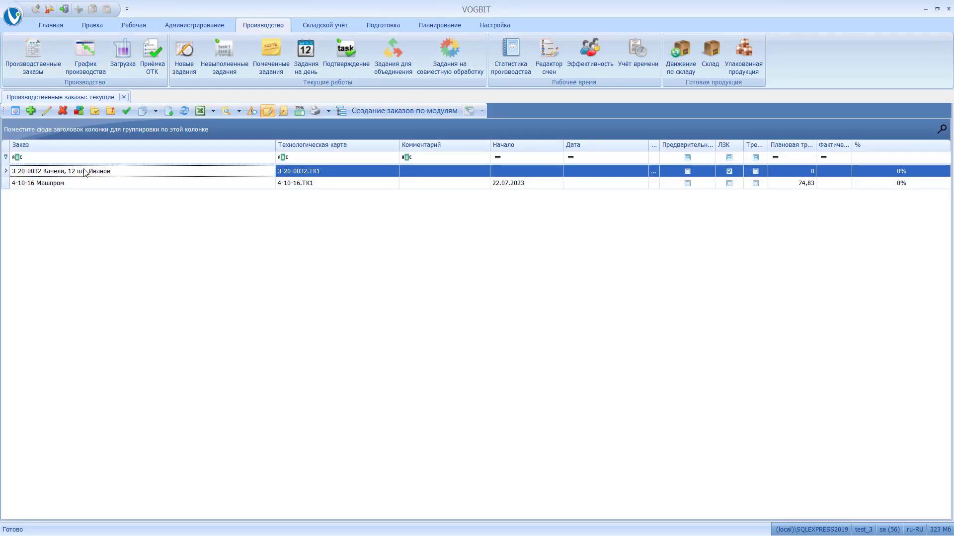
left_click(308, 24)
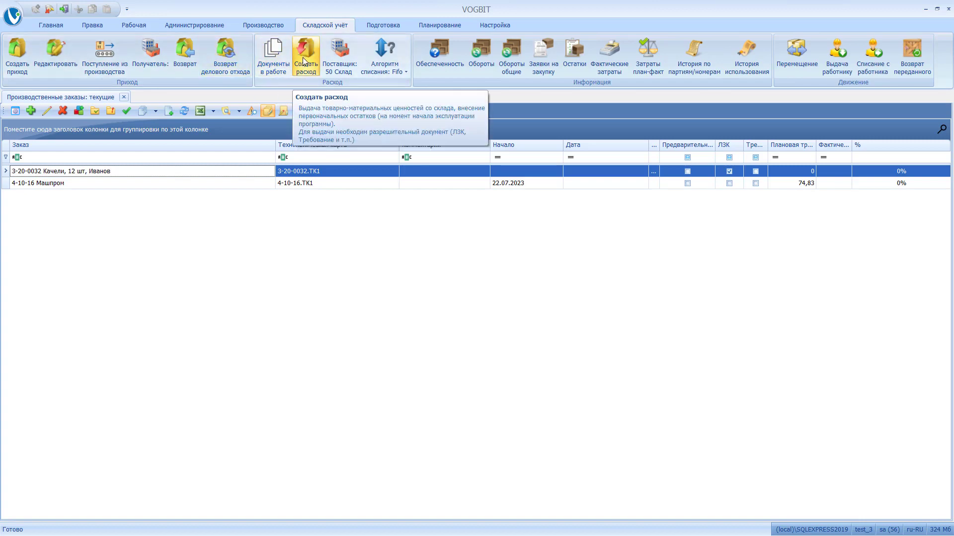
left_click(305, 56)
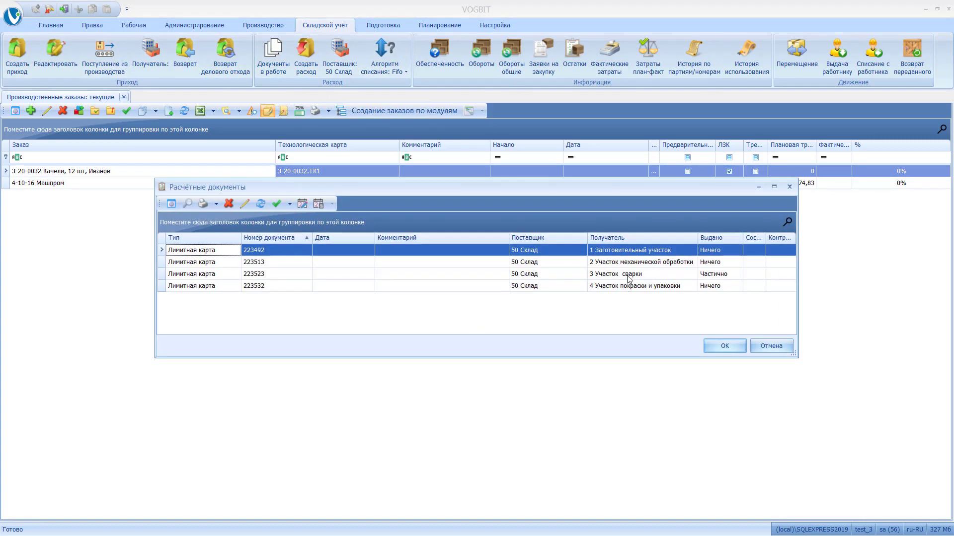
left_click(626, 277)
left_click(722, 348)
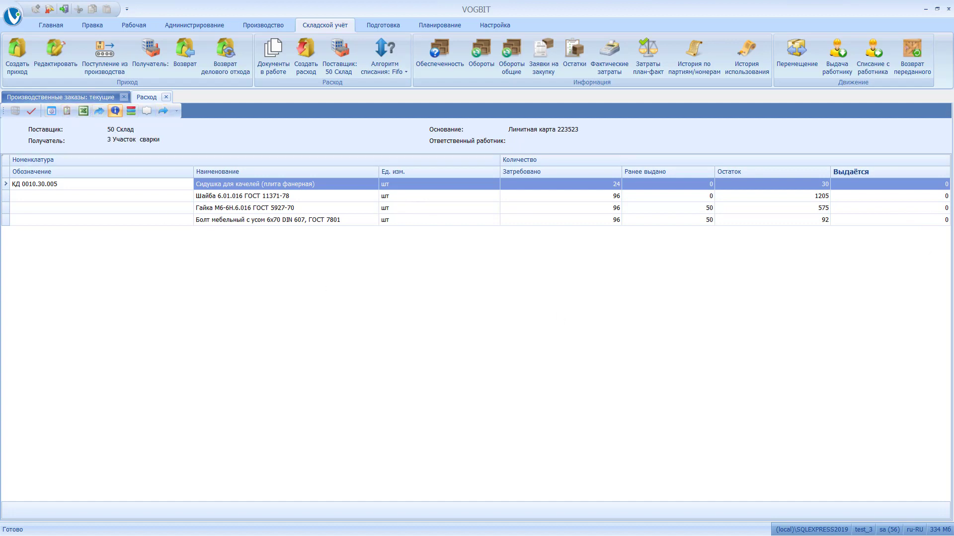
Step: Set the issued quantity to 46 for both Гайка М6-6Н.6.016 and Болт мебельный с усом 6х70, and create the warehouse issue document
left_click(904, 208)
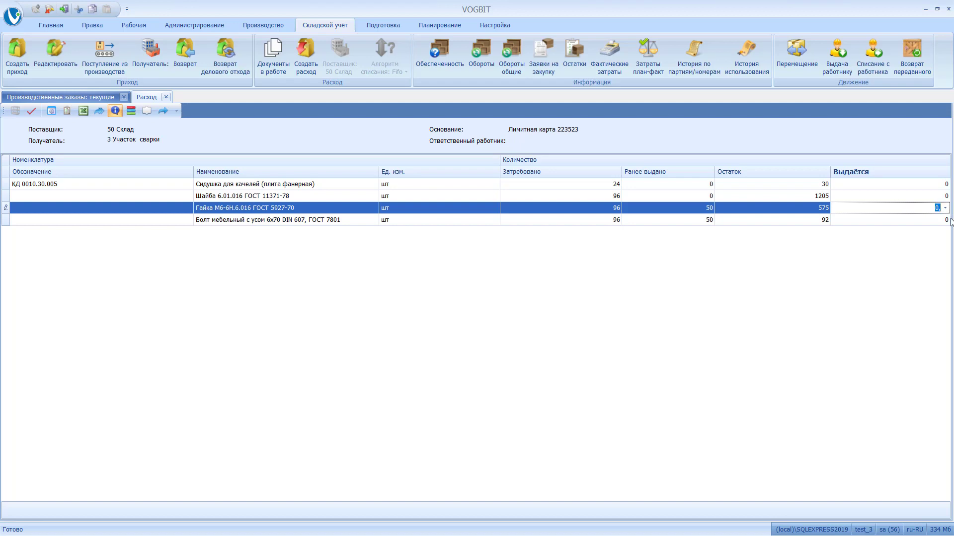
type("46")
key("Down")
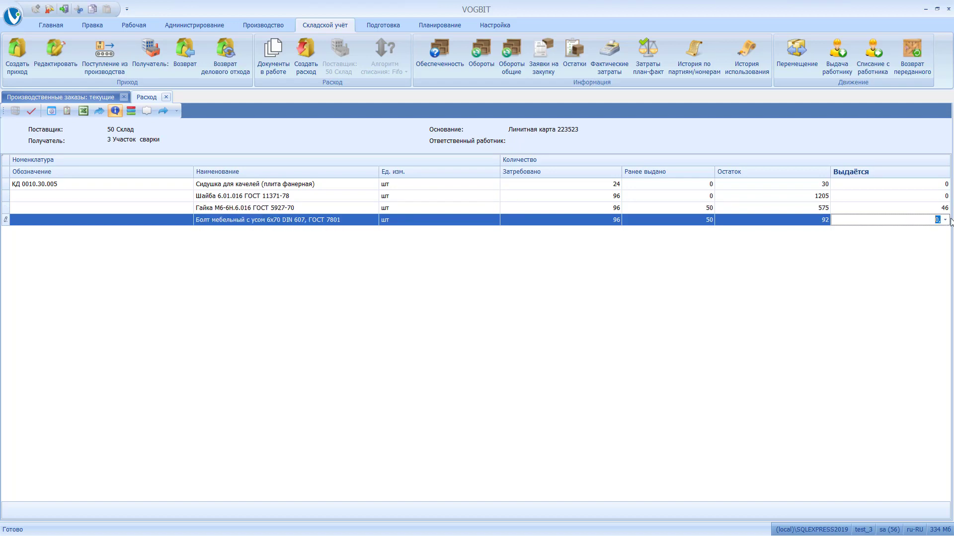
type("46")
key("Return")
left_click(30, 111)
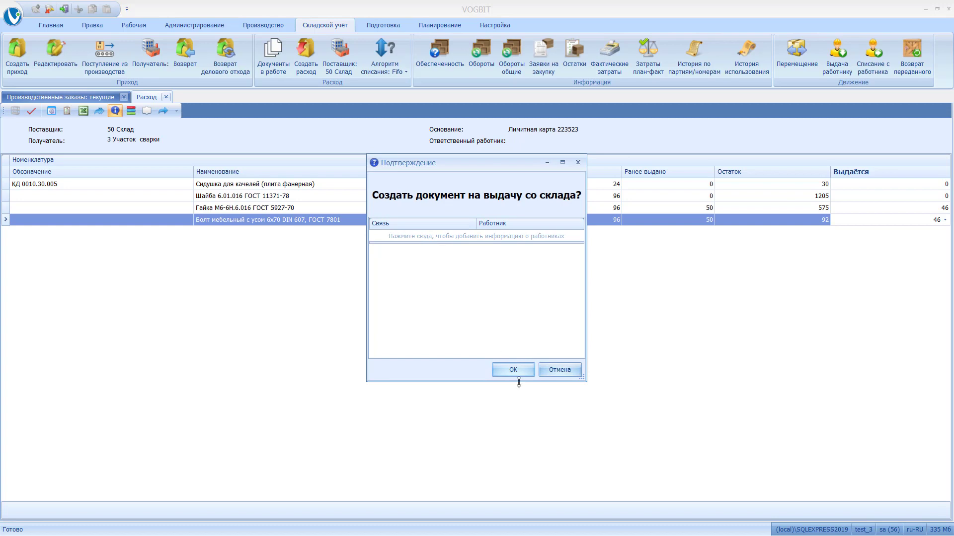
left_click(517, 371)
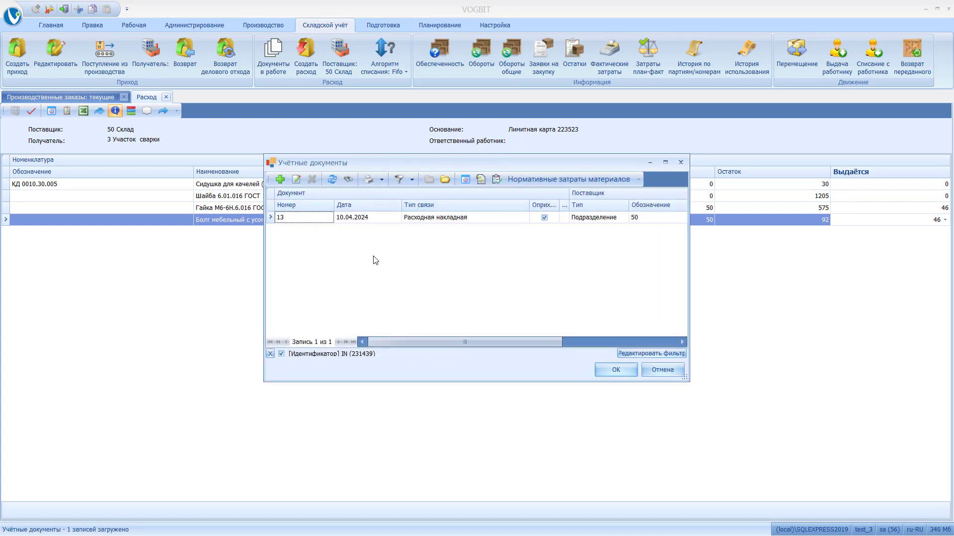
Step: Preview the created issue document with the report Расходная накладная, тип2, and close the preview
left_click(370, 182)
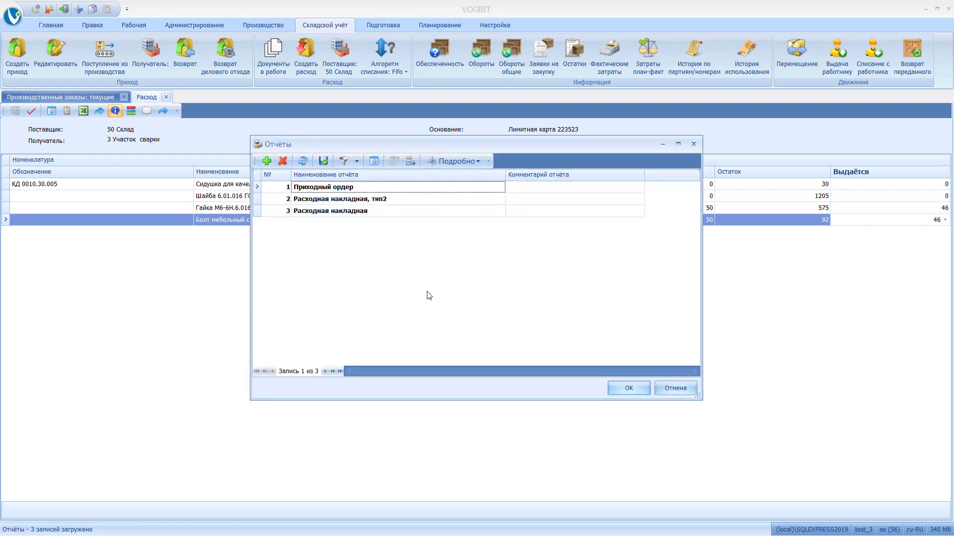
left_click(394, 202)
left_click(633, 384)
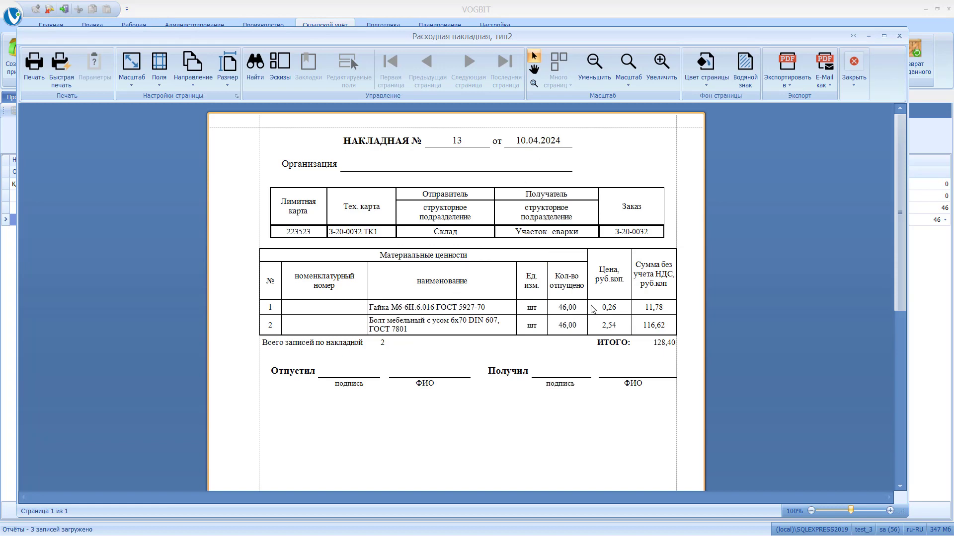
left_click(899, 36)
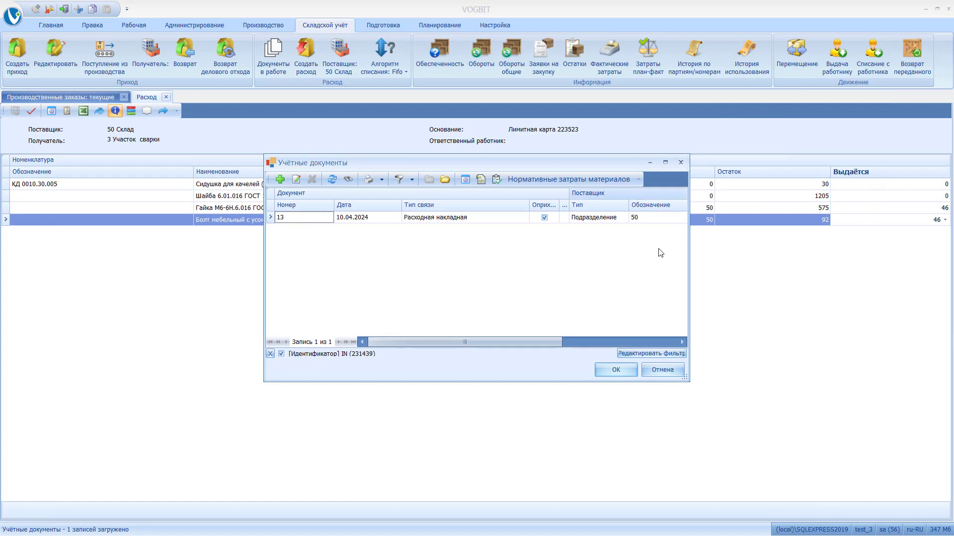
Step: Accept the created issue document and close the Расход form
left_click(616, 370)
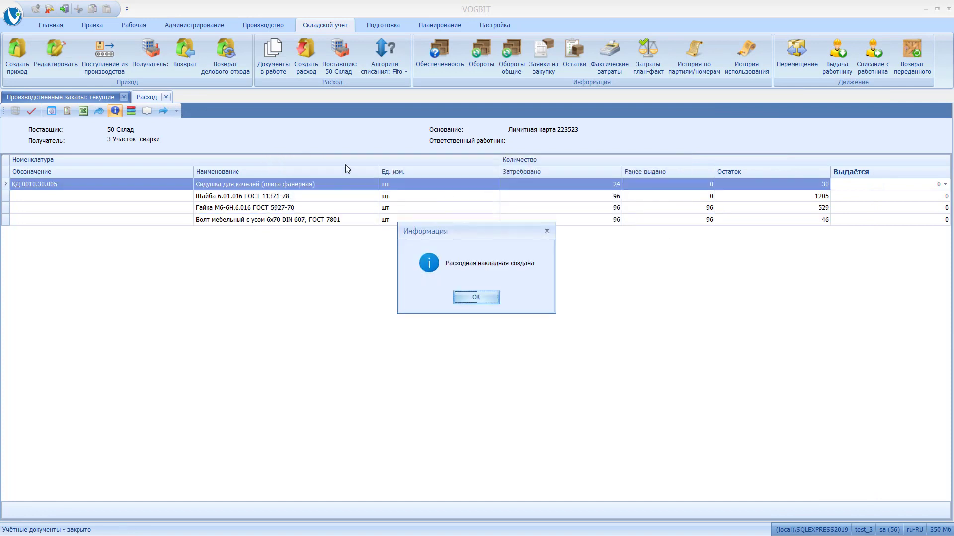
left_click(485, 299)
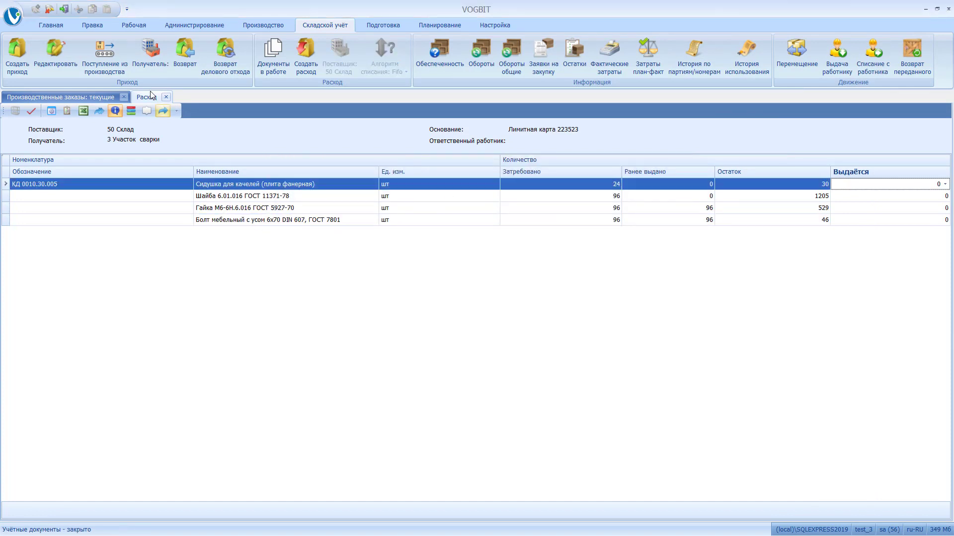
left_click(169, 97)
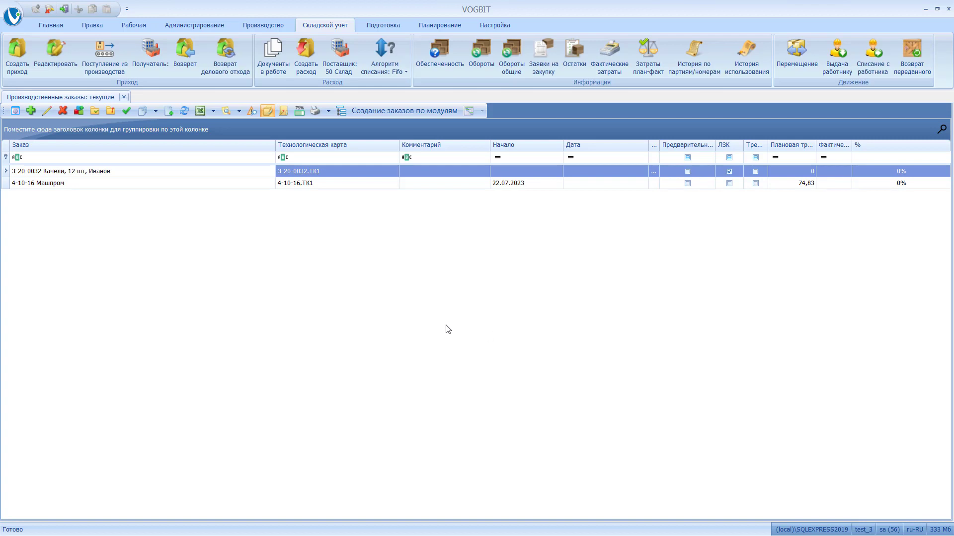
Step: Reopen the warehouse issue form for the Качели, 12 шт order with the limit card of 3 Участок сварки
left_click(268, 171)
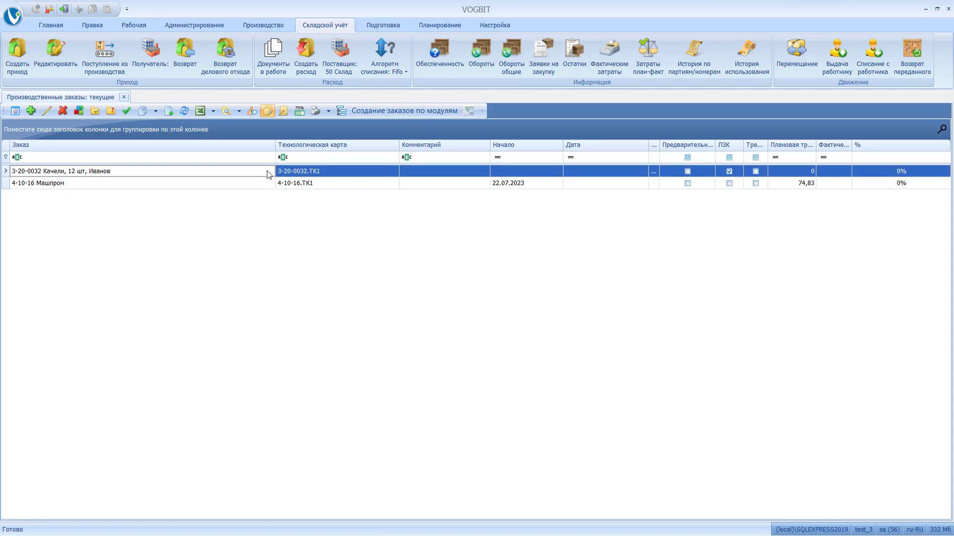
left_click(303, 48)
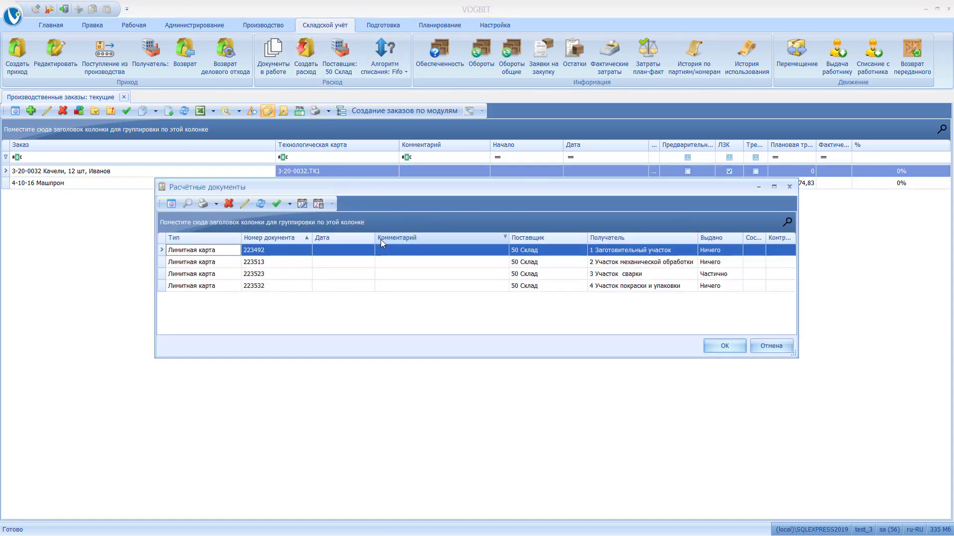
left_click(596, 276)
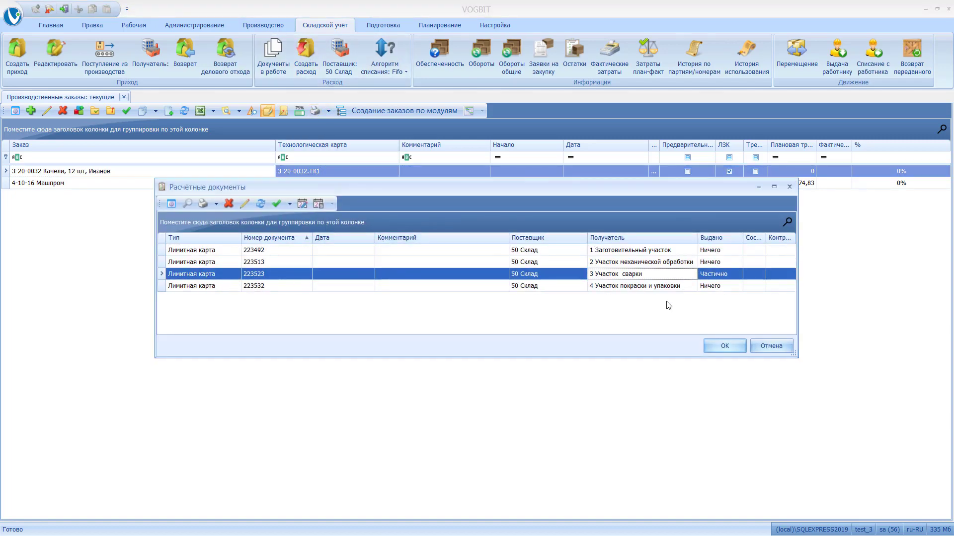
left_click(725, 346)
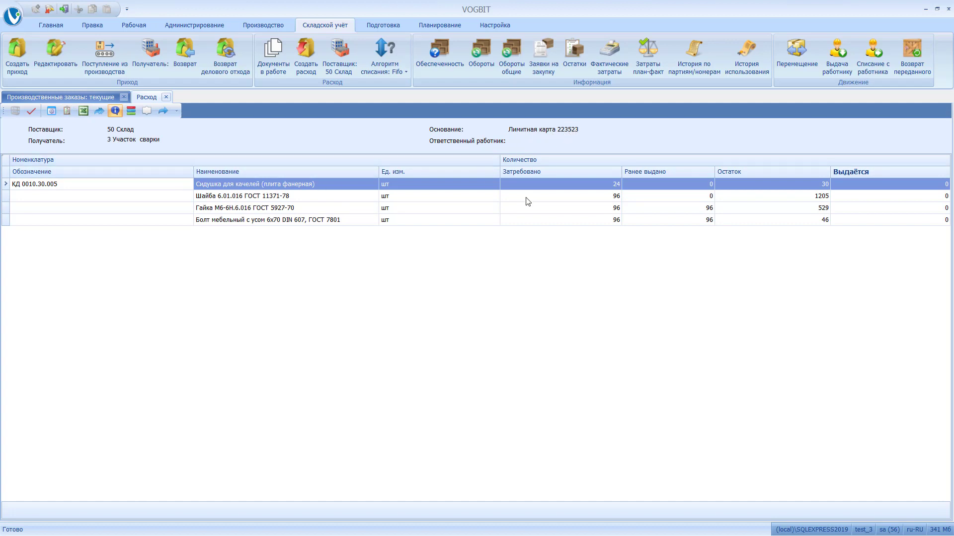
Step: List the invoices issued against the limit card and review them all in the Расходная накладная, тип2 report
left_click(70, 114)
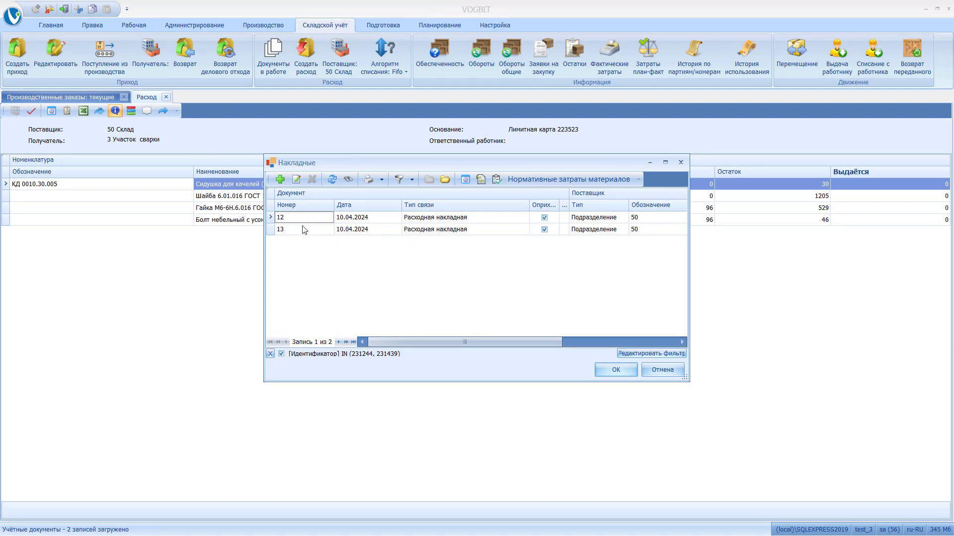
left_click_drag(388, 164, 421, 239)
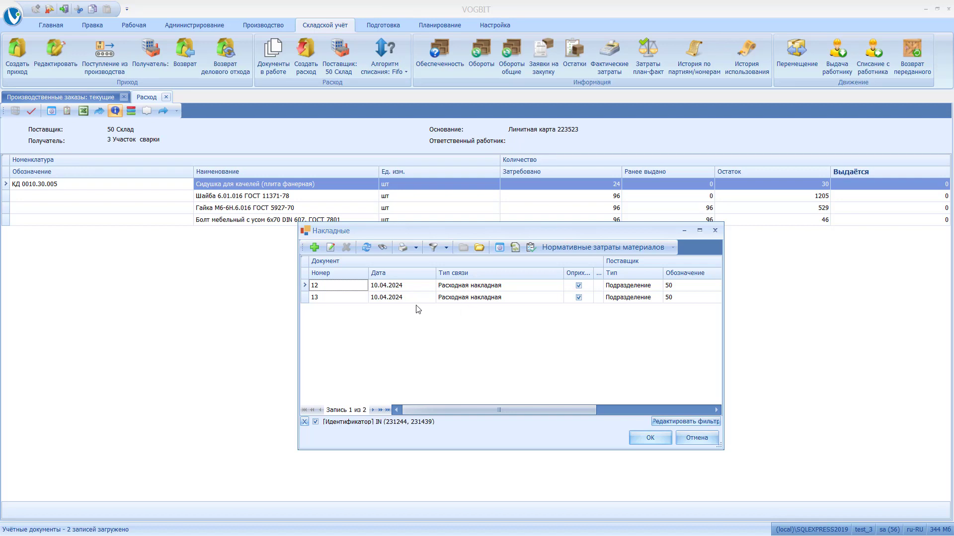
left_click(404, 247)
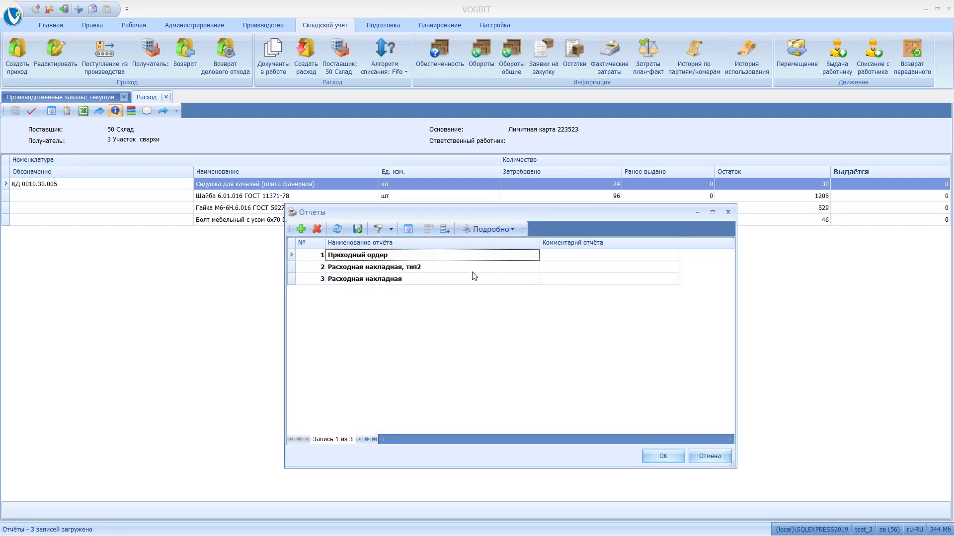
left_click(662, 456)
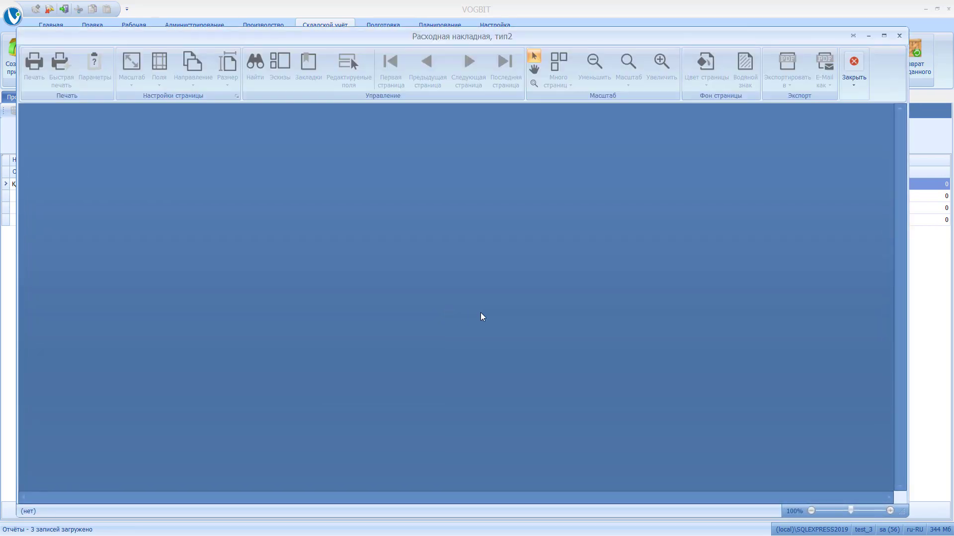
scroll(701, 362, "down", 4)
scroll(701, 361, "down", 8)
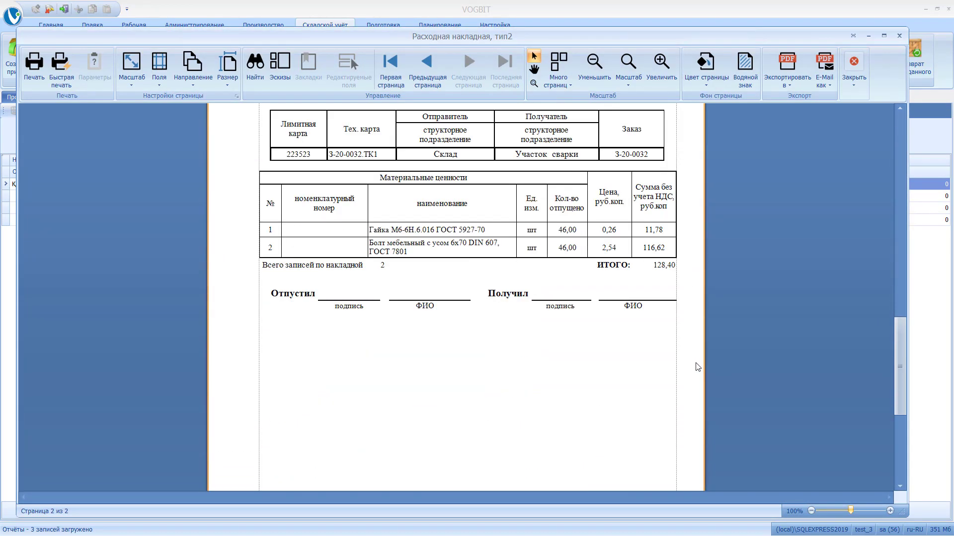
scroll(695, 366, "up", 6)
scroll(696, 367, "up", 4)
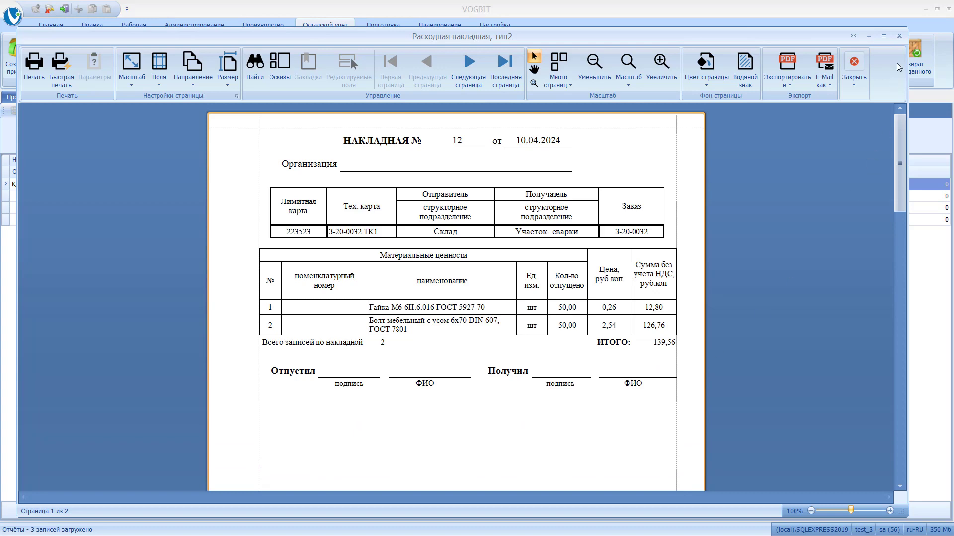
left_click(899, 36)
Step: Preview only invoice 13 with the Расходная накладная, тип2 report, using the option for reports on selected records
left_click(448, 299)
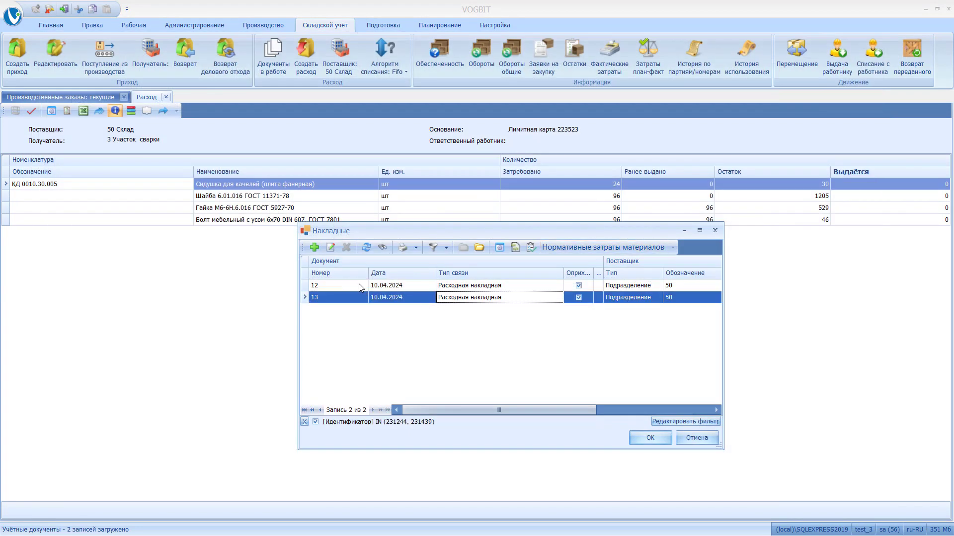
left_click(417, 248)
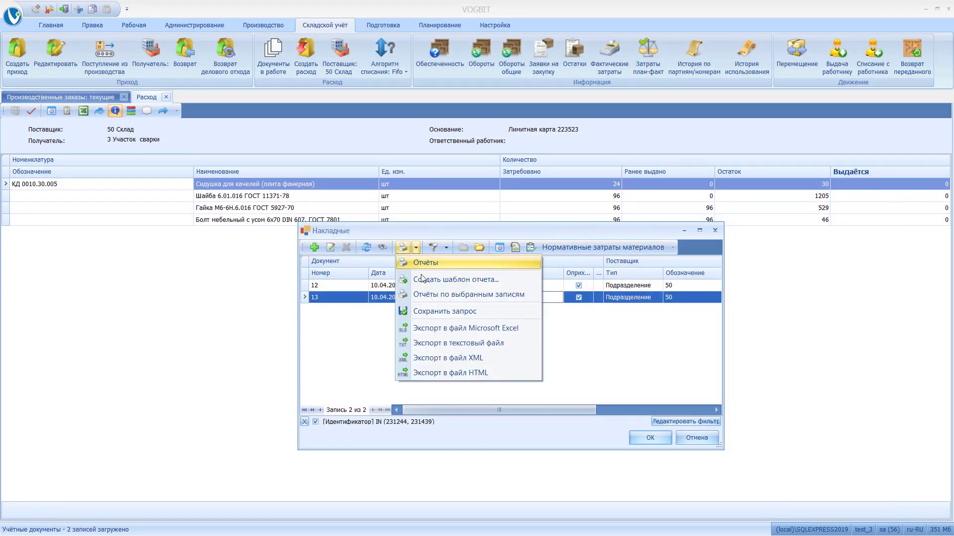
left_click(423, 295)
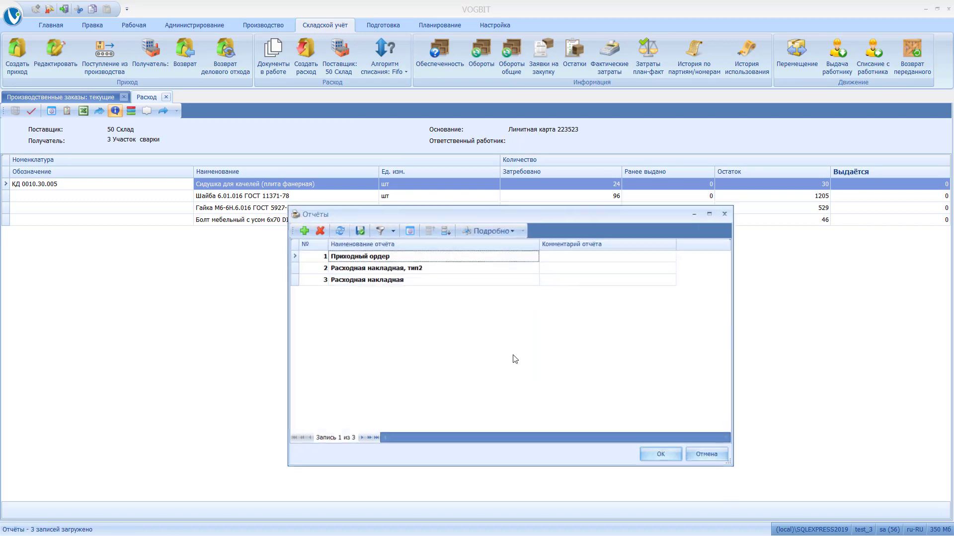
left_click(424, 270)
left_click(660, 453)
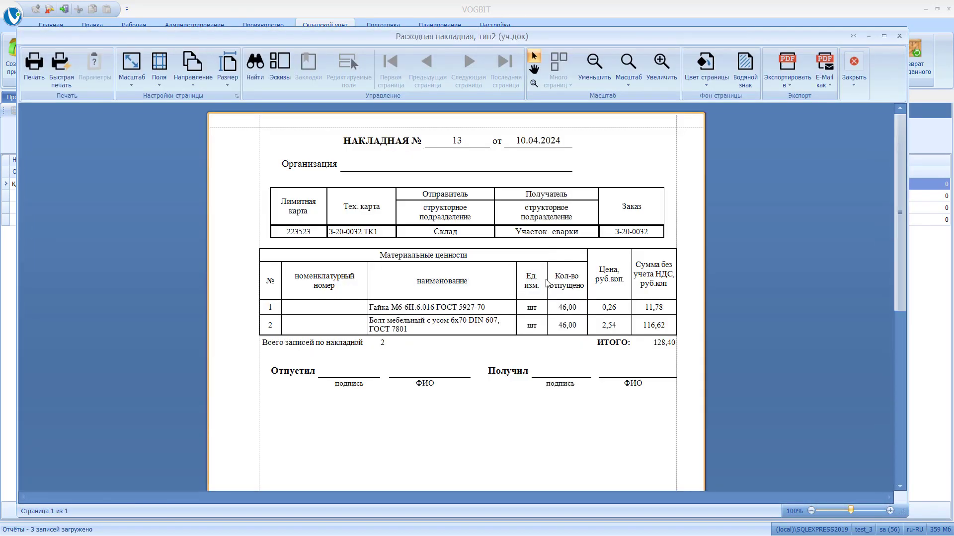
scroll(528, 339, "down", 3)
scroll(528, 340, "up", 3)
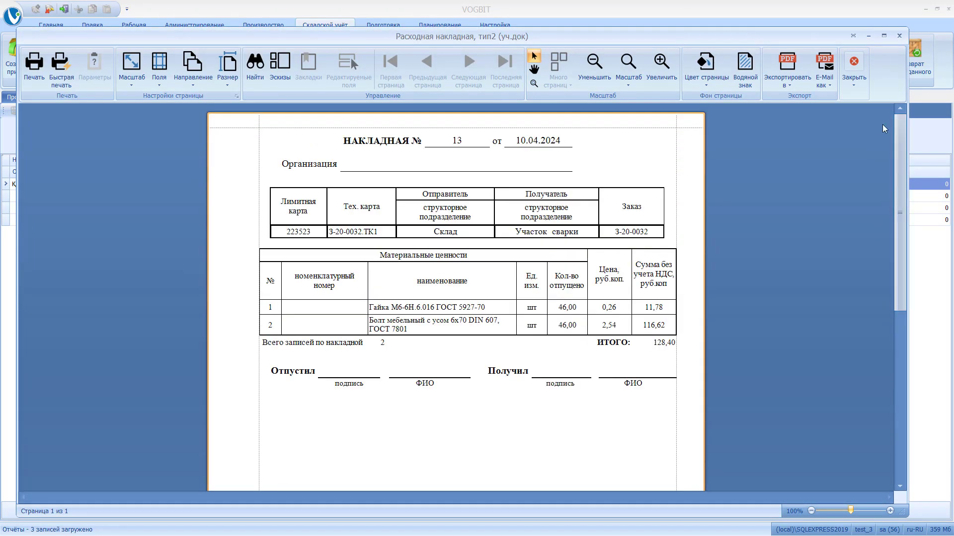
left_click(899, 36)
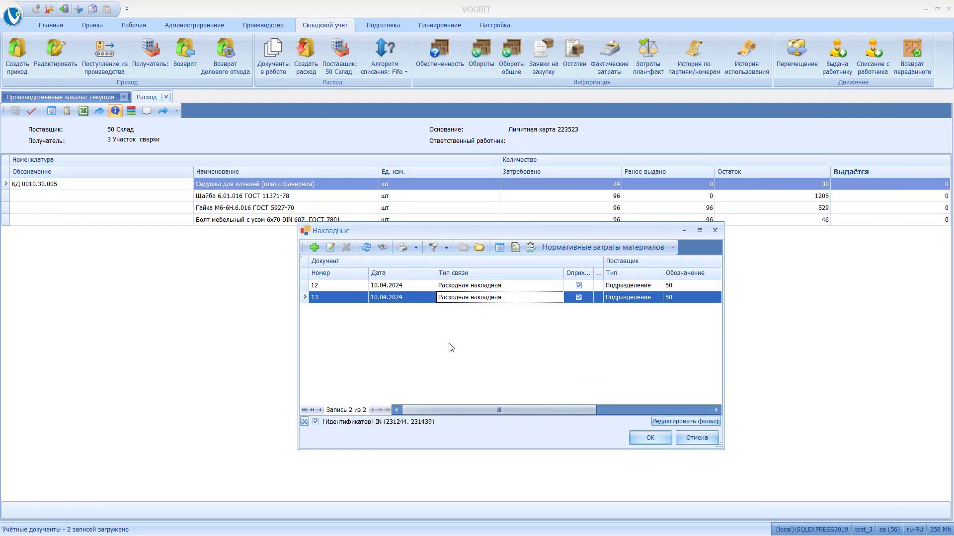
Step: Select invoices 12 and 13 together, show the report options, and close the invoice list without generating a report
left_click(417, 287)
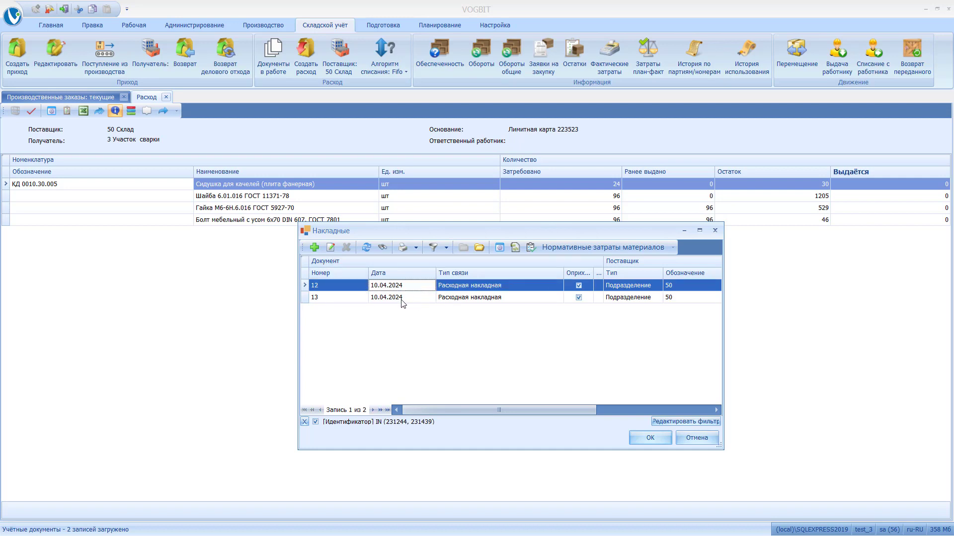
left_click(403, 298, "shift")
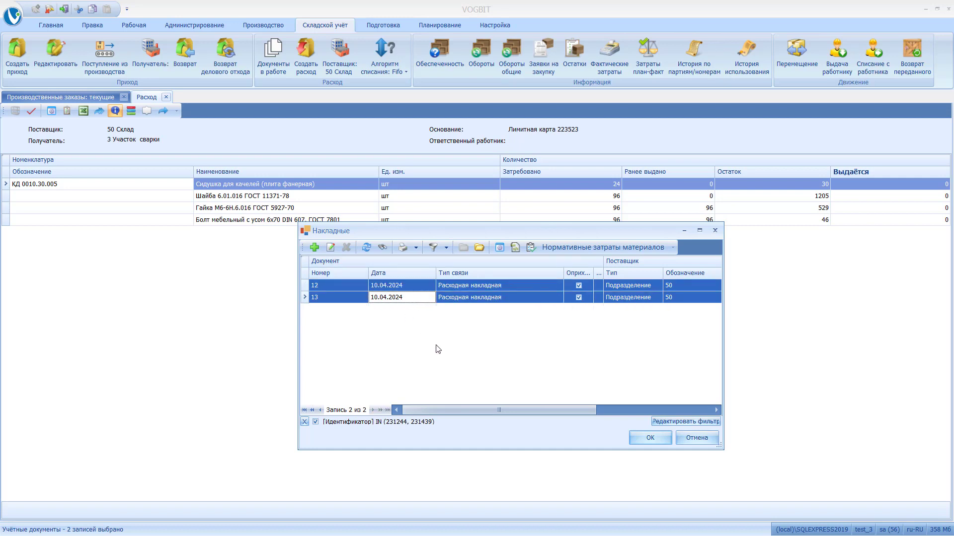
left_click(415, 250)
left_click(604, 361)
left_click(501, 300)
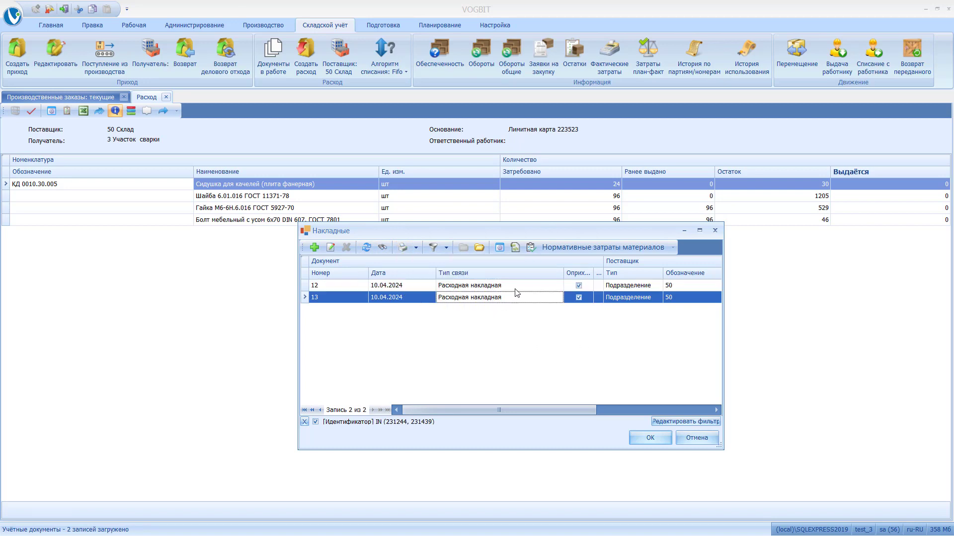
left_click(694, 442)
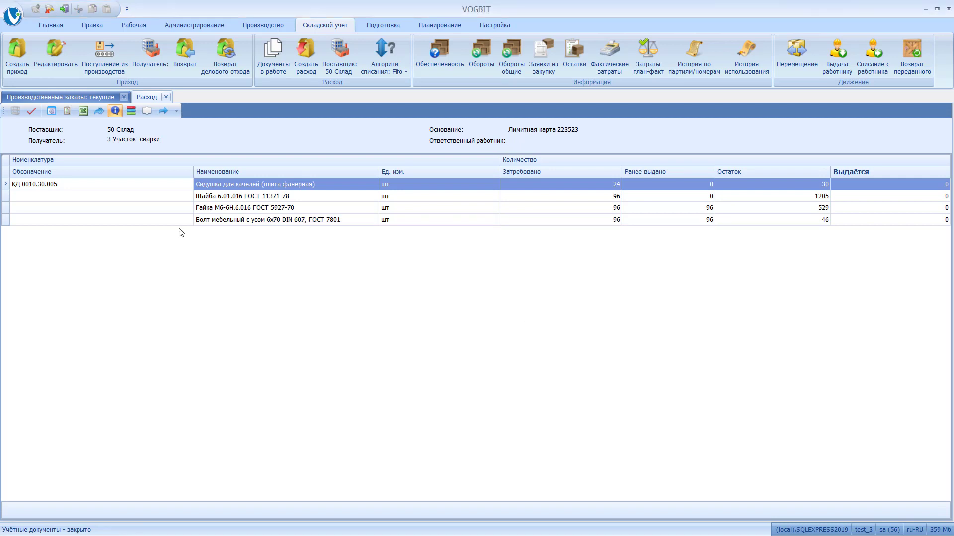
Step: List the invoices issued against the limit card, then close the list and the issue form
left_click(67, 110)
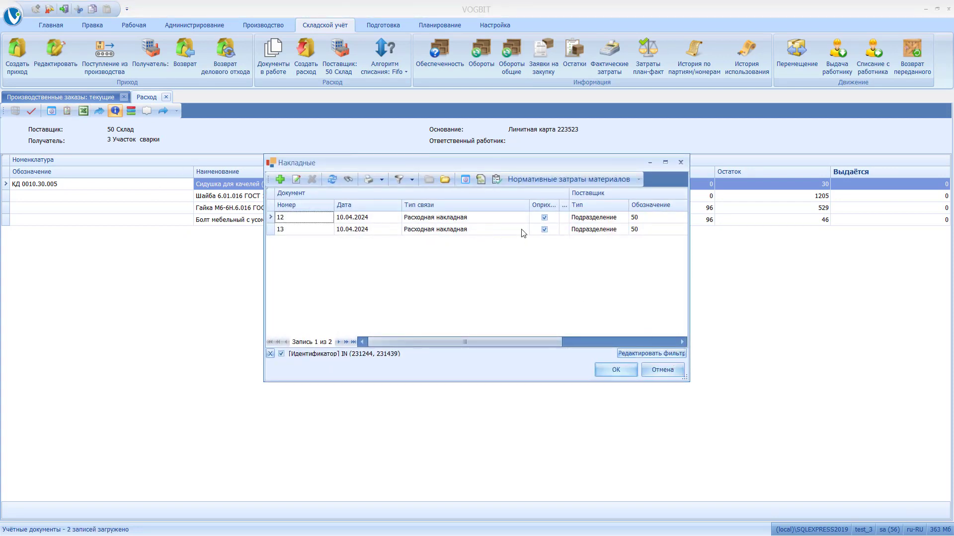
left_click(662, 370)
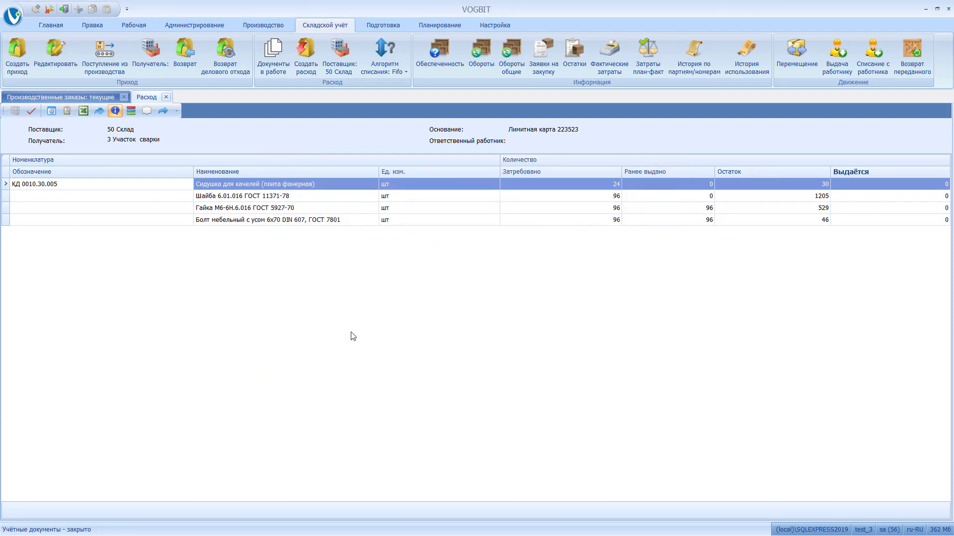
left_click(166, 97)
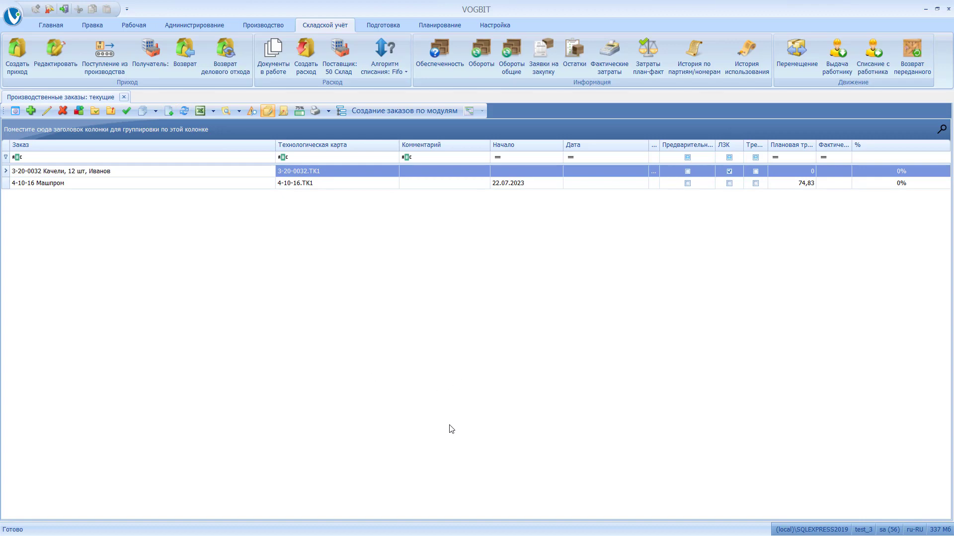
Step: From the Сиденье assembly in the Качели, 12 шт production schedule, open the issue form with the limit card of 3 Участок сварки
double_click(230, 178)
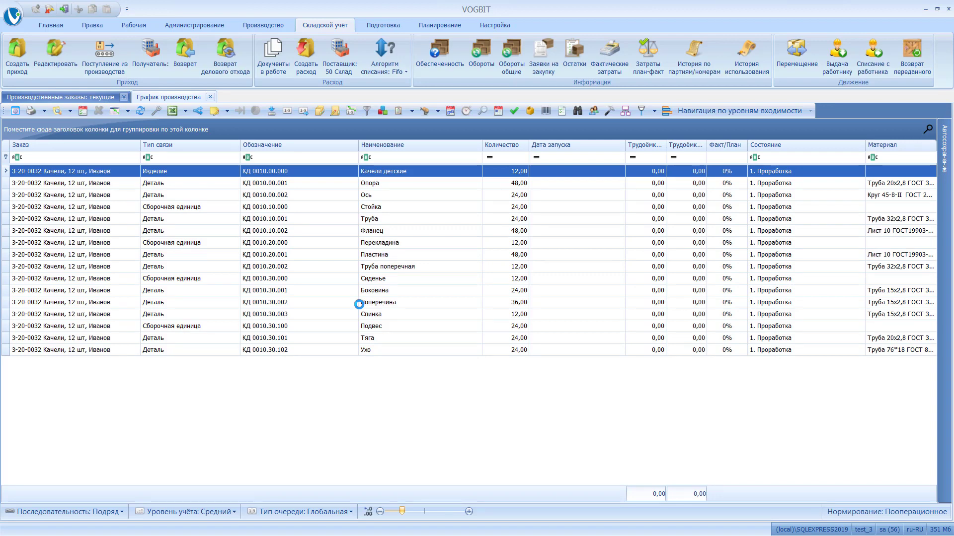
left_click(403, 279)
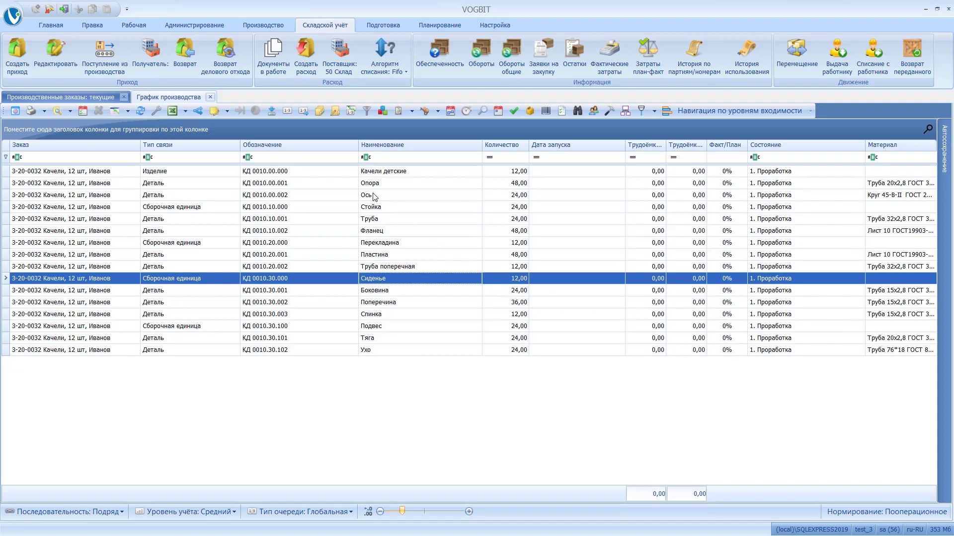
left_click(304, 61)
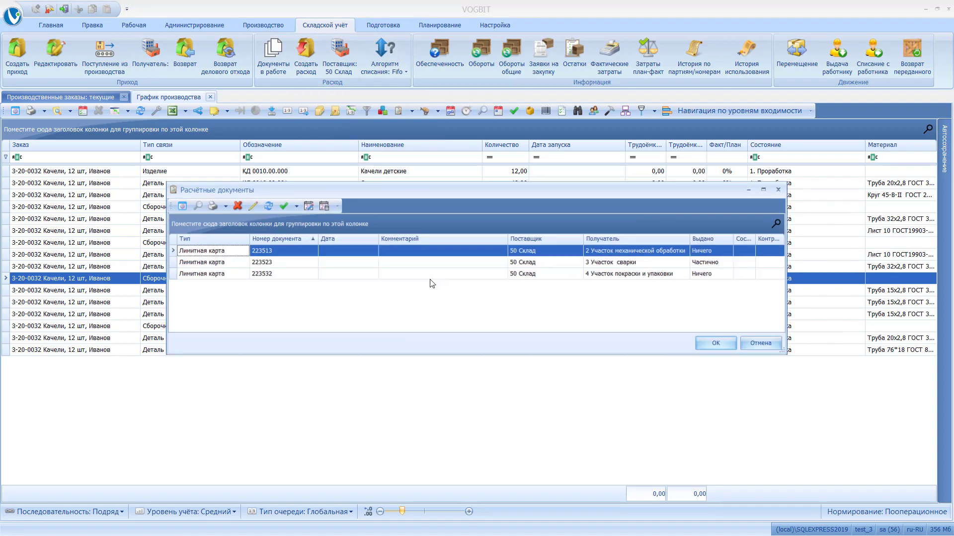
left_click(616, 267)
left_click(725, 346)
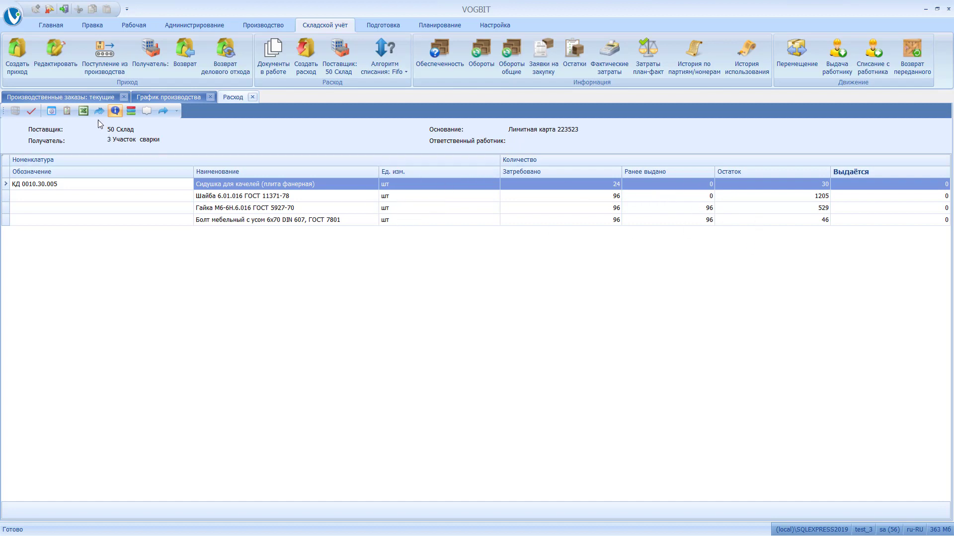
Step: Check the limit card's invoice list, then close it along with the issue form, production schedule and production orders list
left_click(68, 112)
left_click(680, 163)
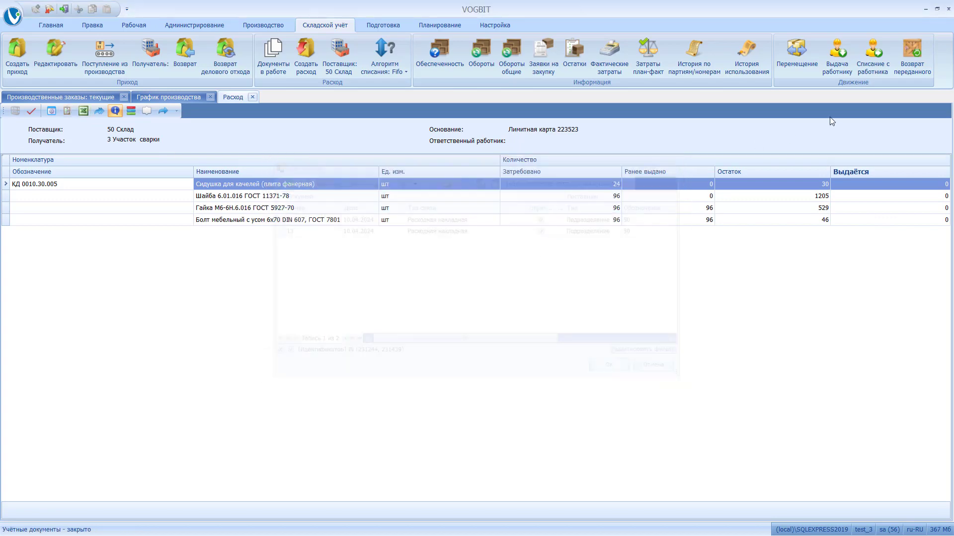
left_click(253, 98)
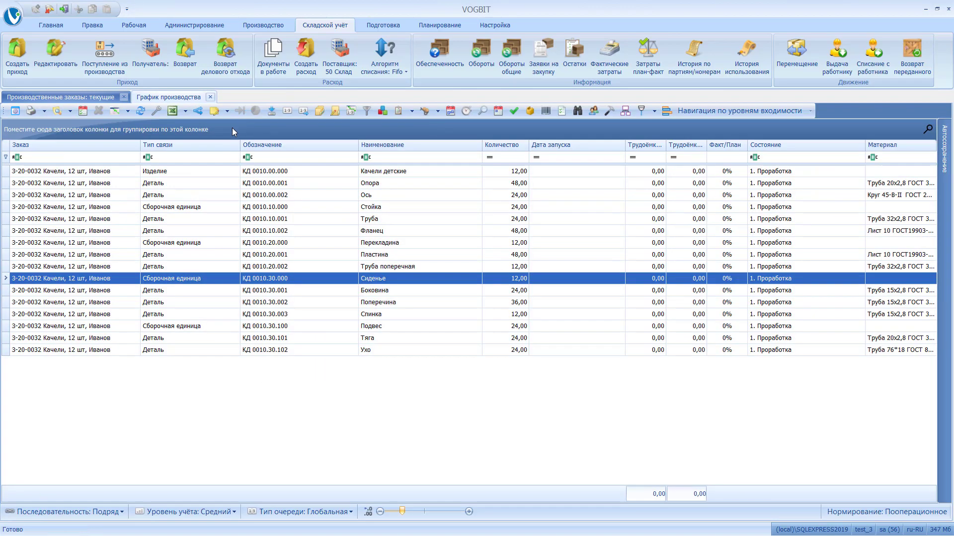
left_click(210, 97)
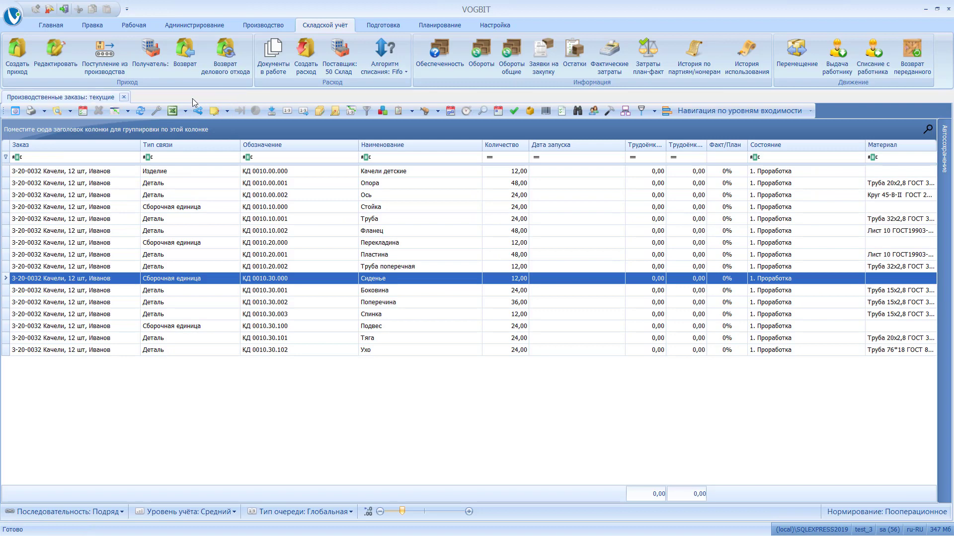
left_click(124, 97)
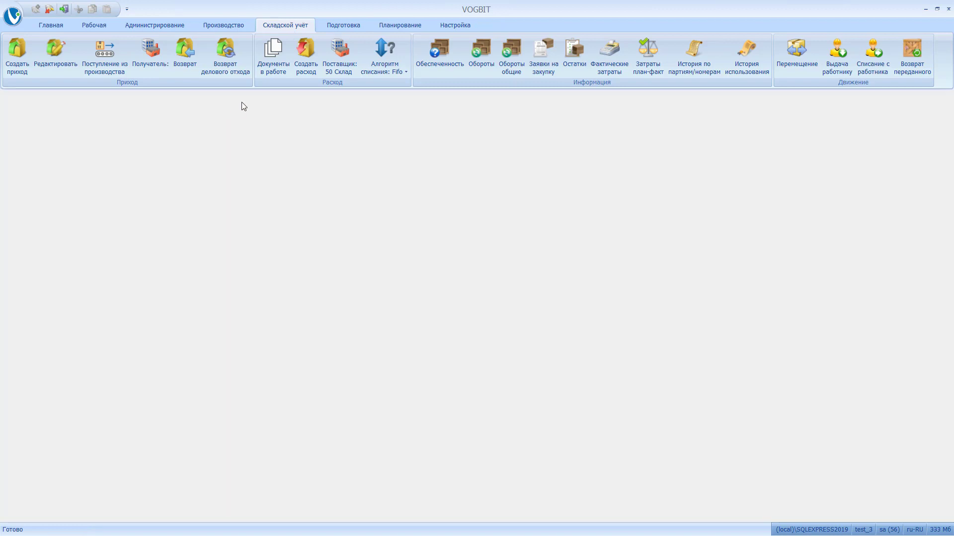
Step: In the documents in work, expand the Качели, 12 шт order and the 3 Участок сварки limit card, then open its issue form
left_click(278, 71)
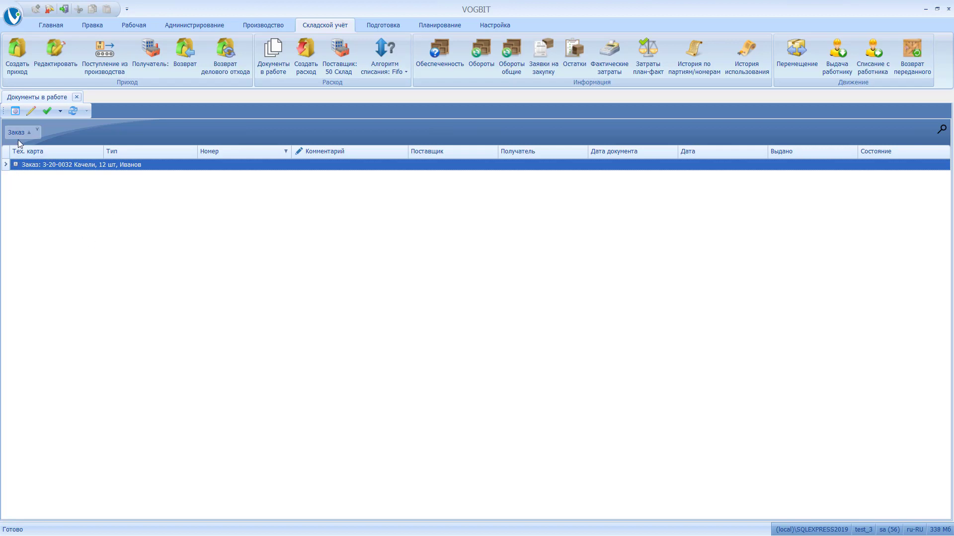
left_click(15, 164)
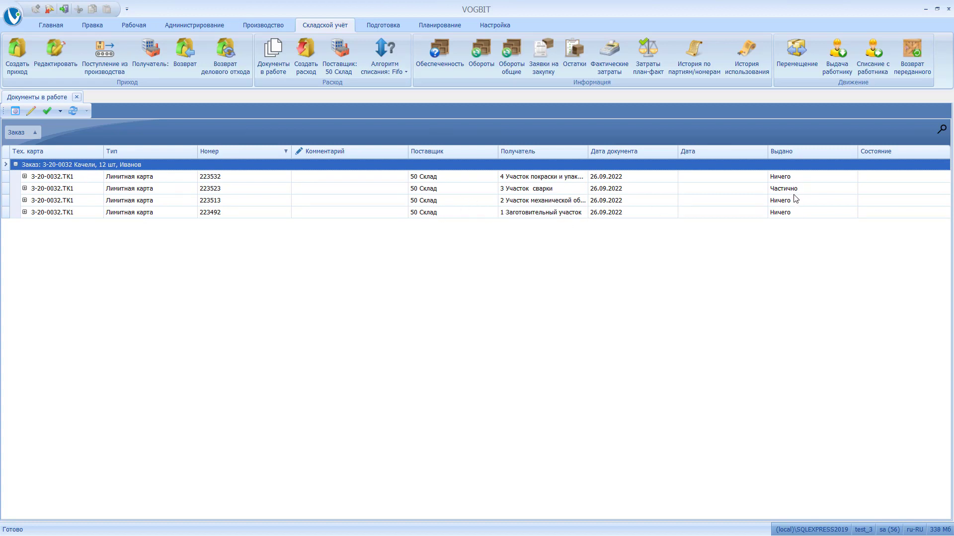
left_click(24, 188)
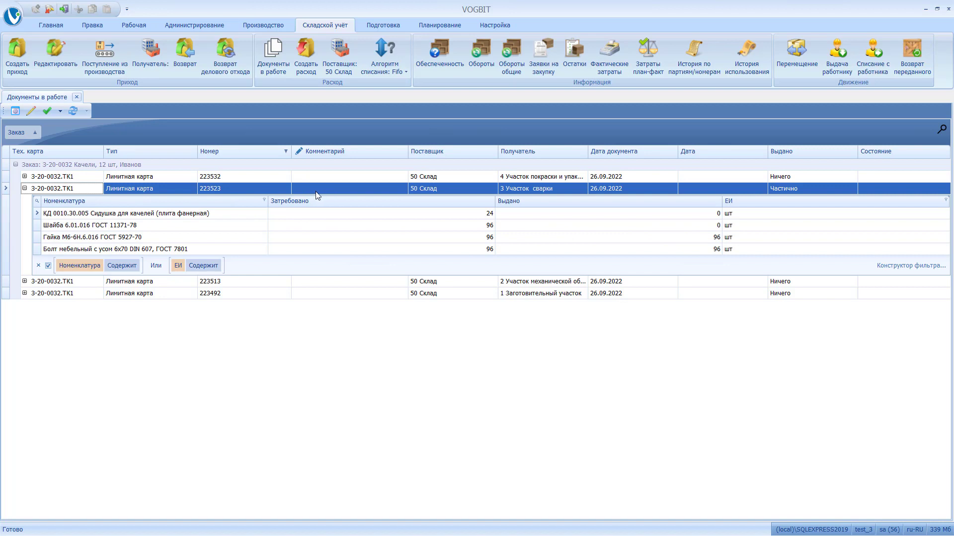
left_click(140, 192)
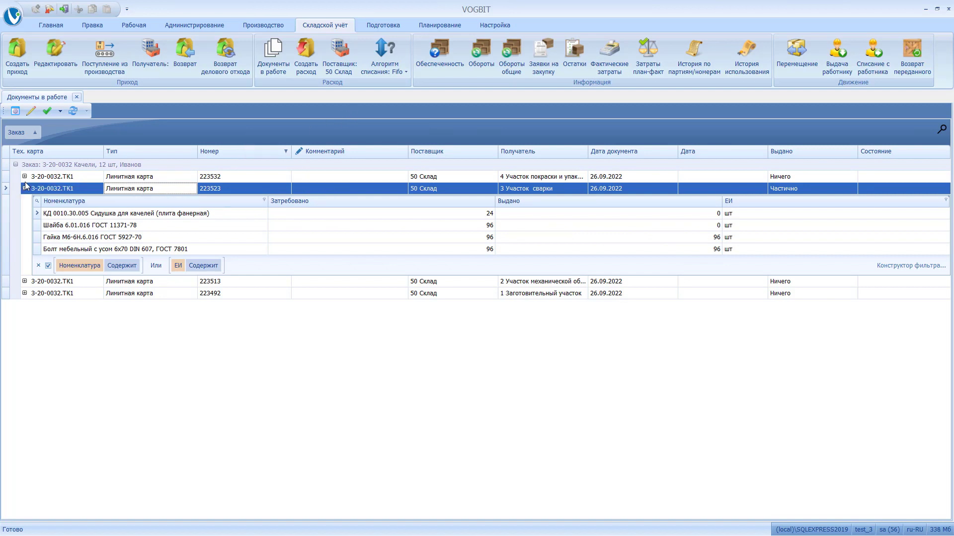
left_click(306, 55)
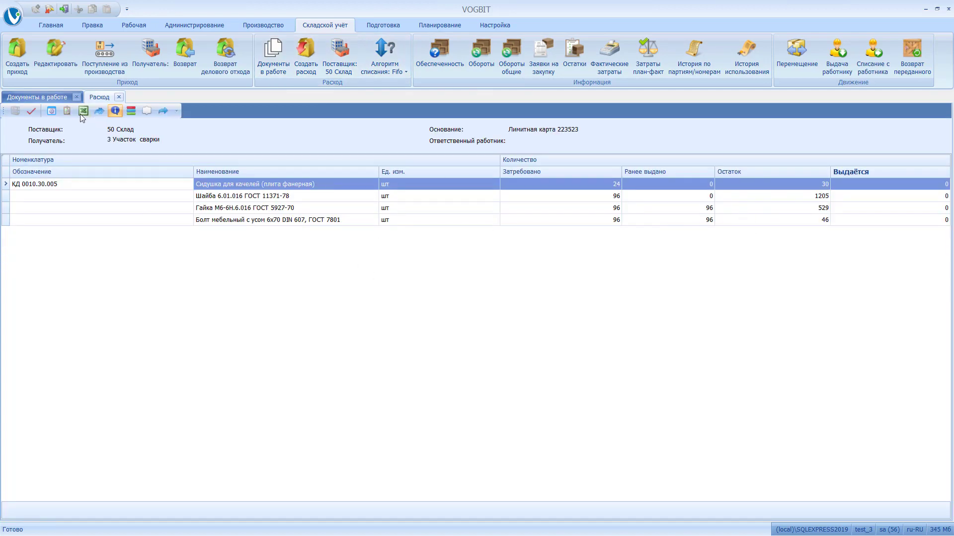
Step: List the limit card's invoices and preview only invoice 13 with the Расходная накладная, тип2 report for selected records
left_click(67, 111)
left_click(443, 231)
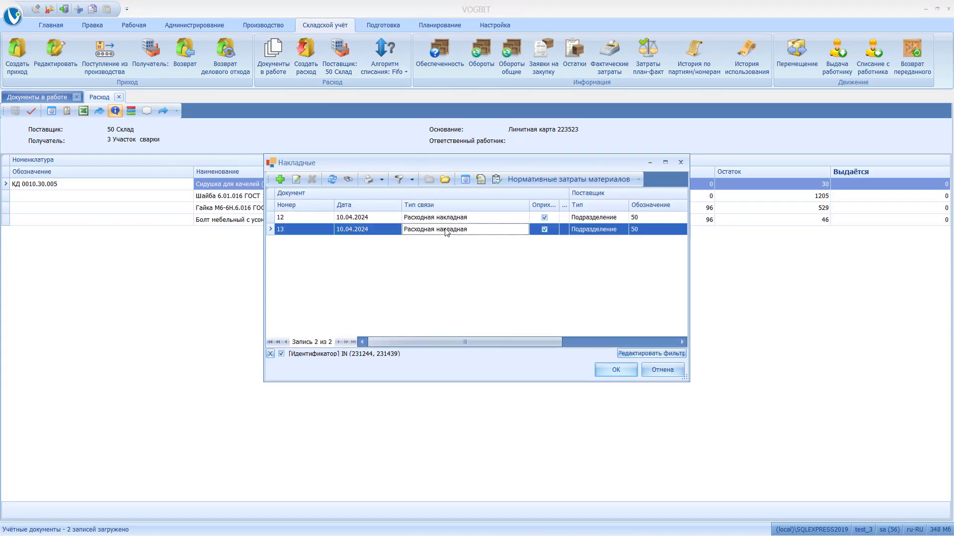
left_click(382, 180)
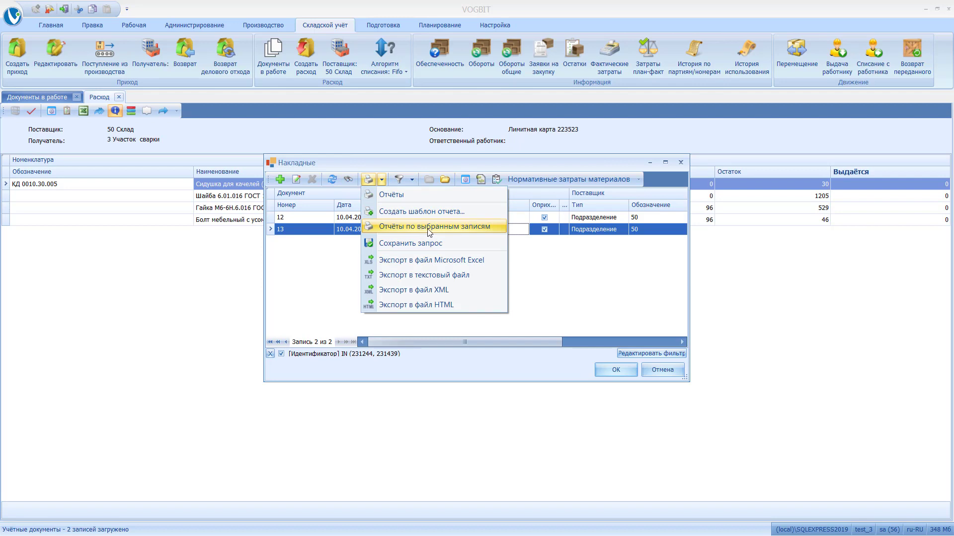
left_click(430, 230)
left_click(412, 204)
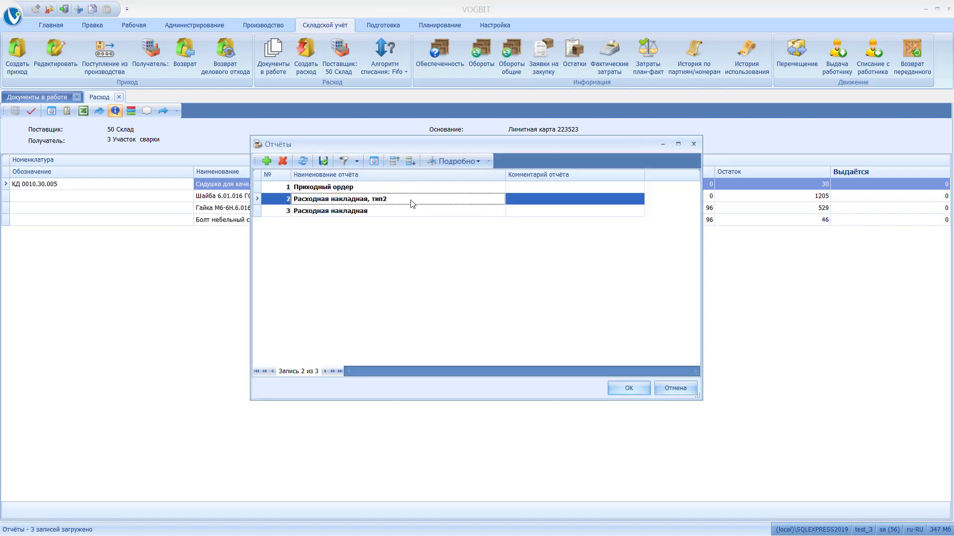
left_click(628, 387)
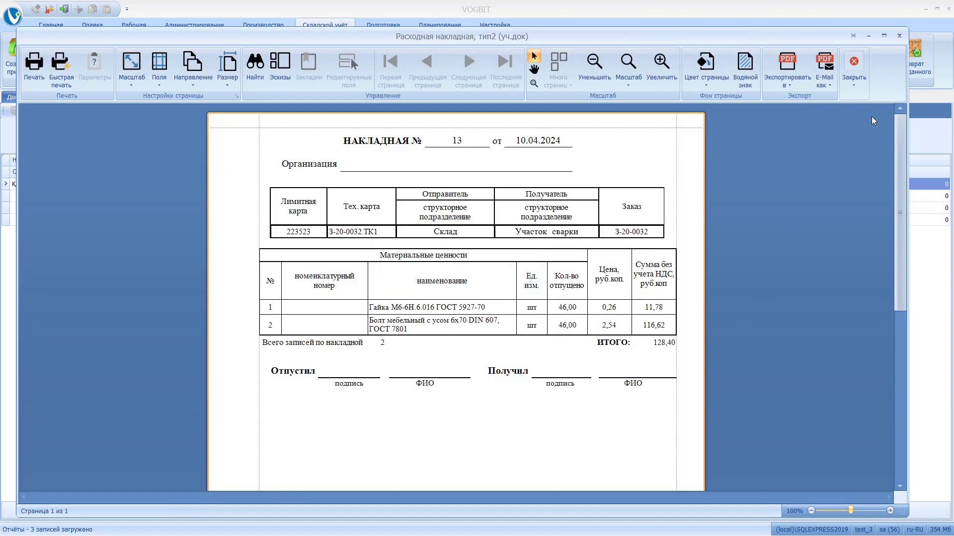
left_click(899, 38)
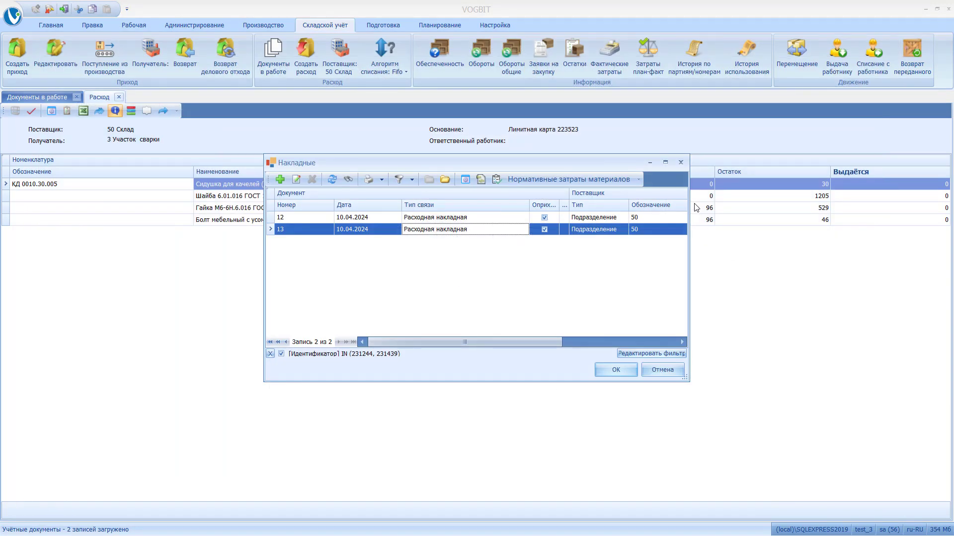
left_click(684, 166)
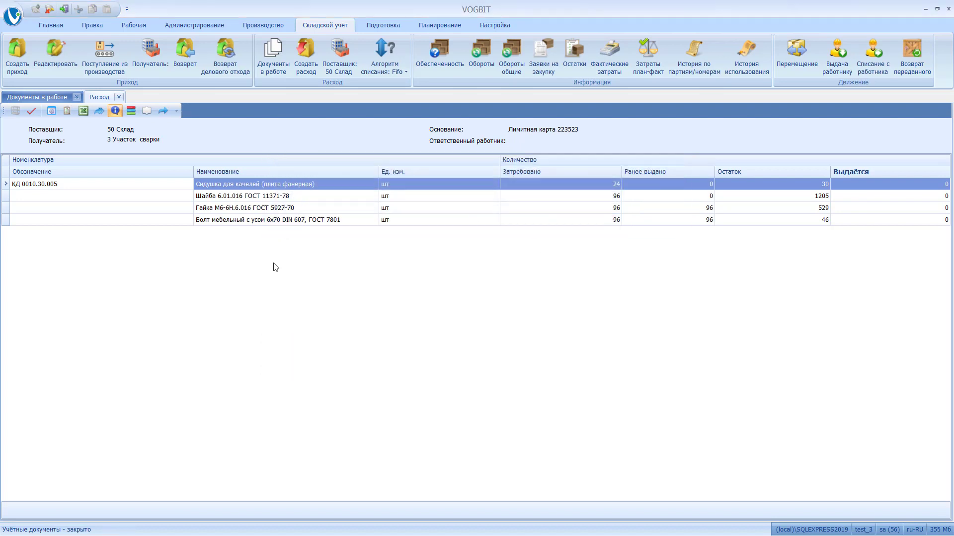
Step: Close the issue form, collapse the limit card's details and close the documents in work list
left_click(119, 97)
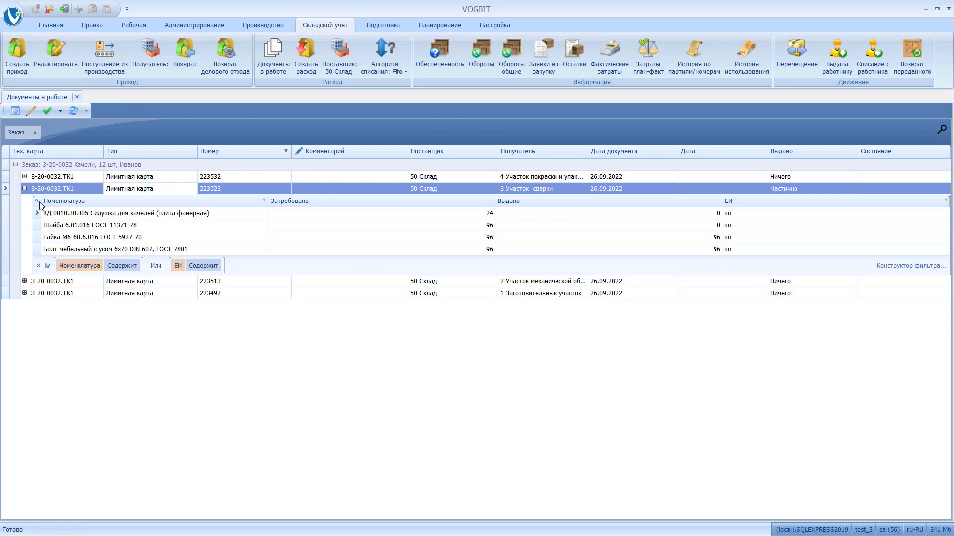
left_click(25, 189)
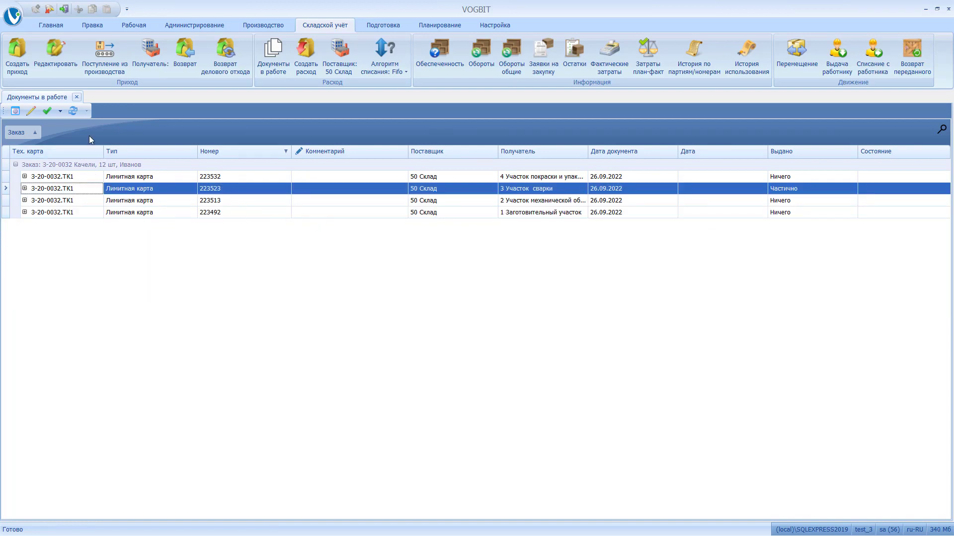
left_click(77, 97)
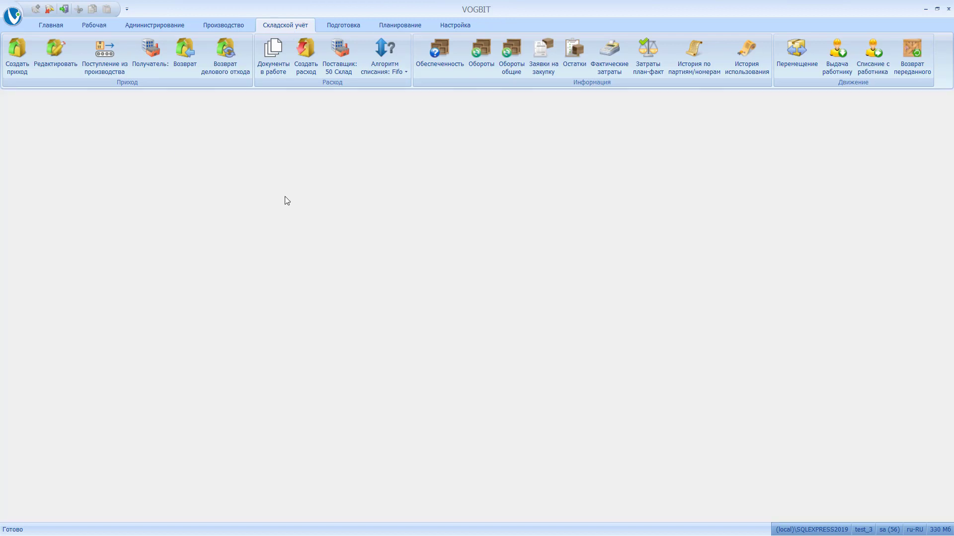
Step: Open the accounting documents list (Учётные документы) and preview invoice 13 with the Расходная накладная, тип2 report for selected records
left_click(86, 25)
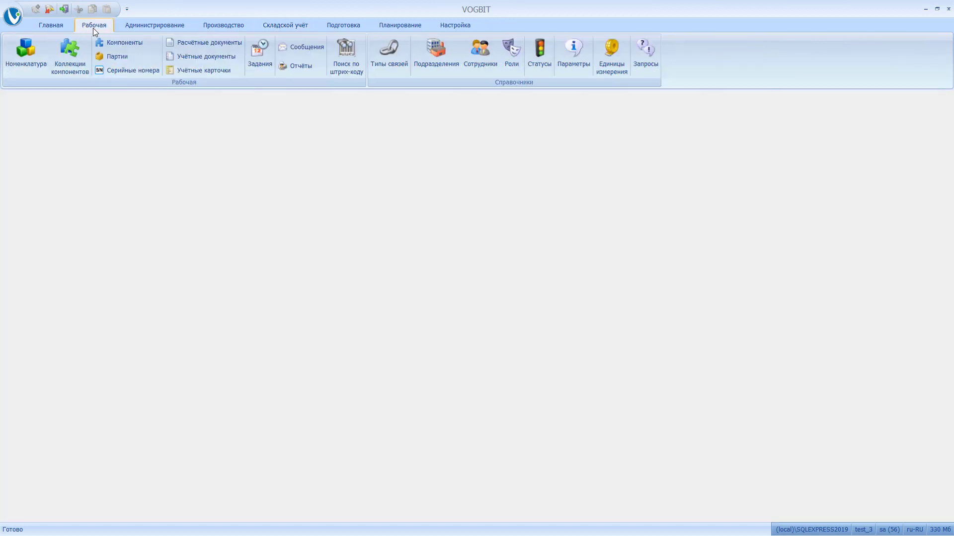
left_click(207, 57)
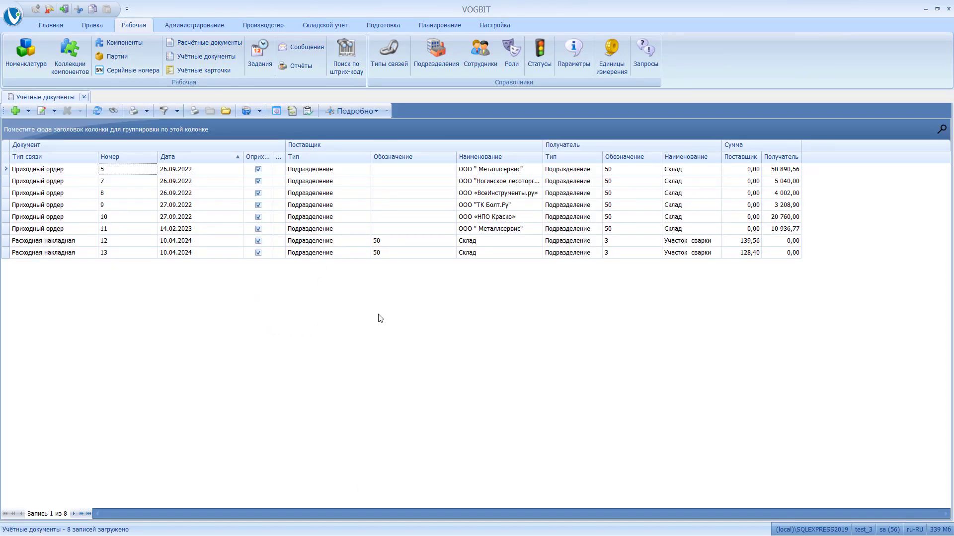
left_click(328, 254)
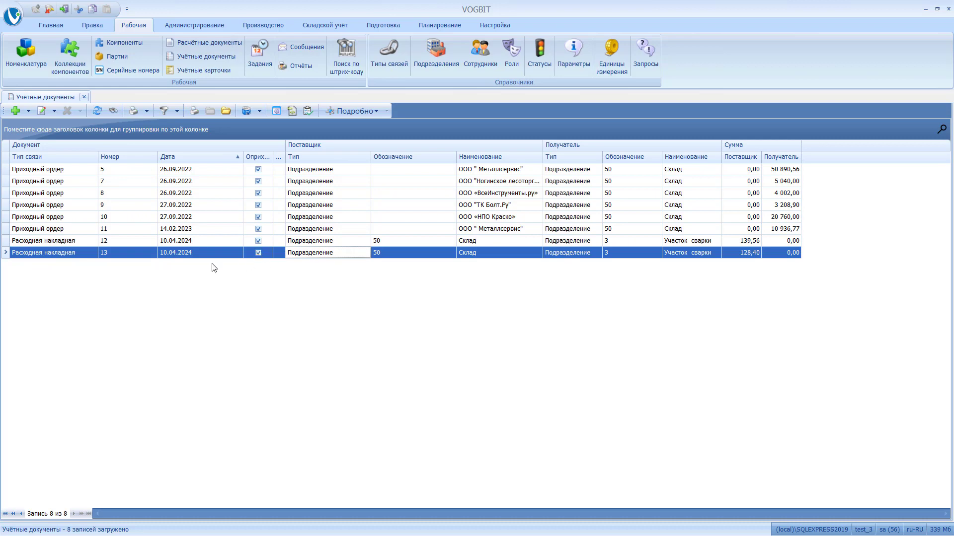
left_click(147, 111)
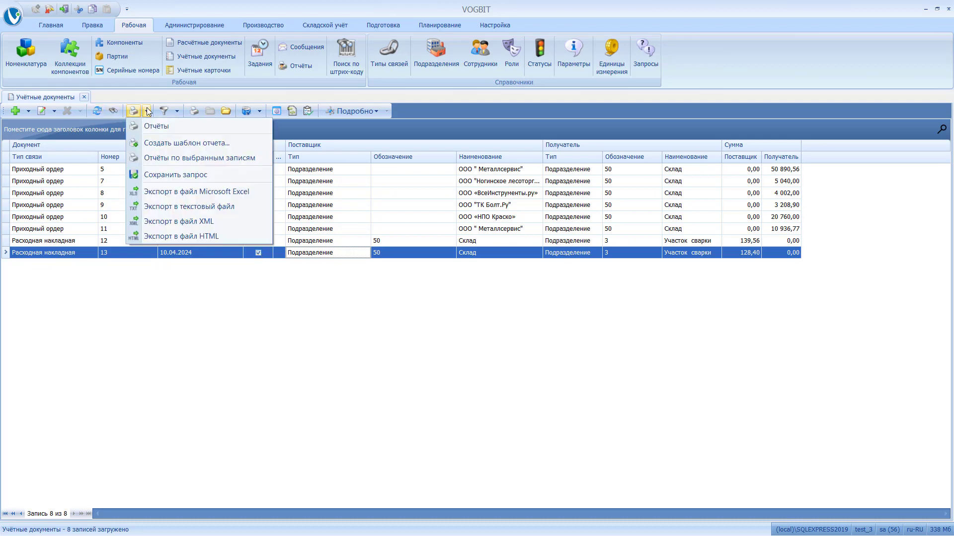
left_click(169, 158)
left_click(380, 201)
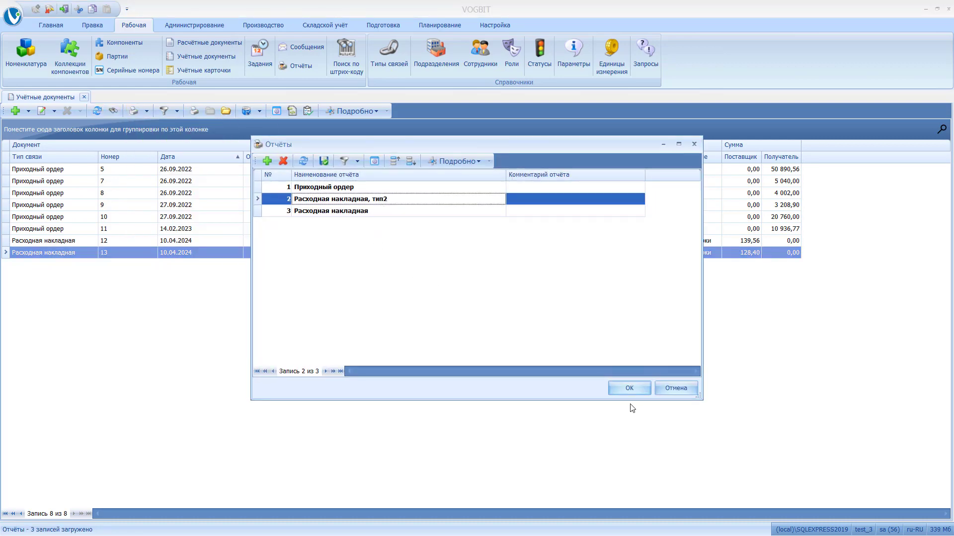
left_click(628, 388)
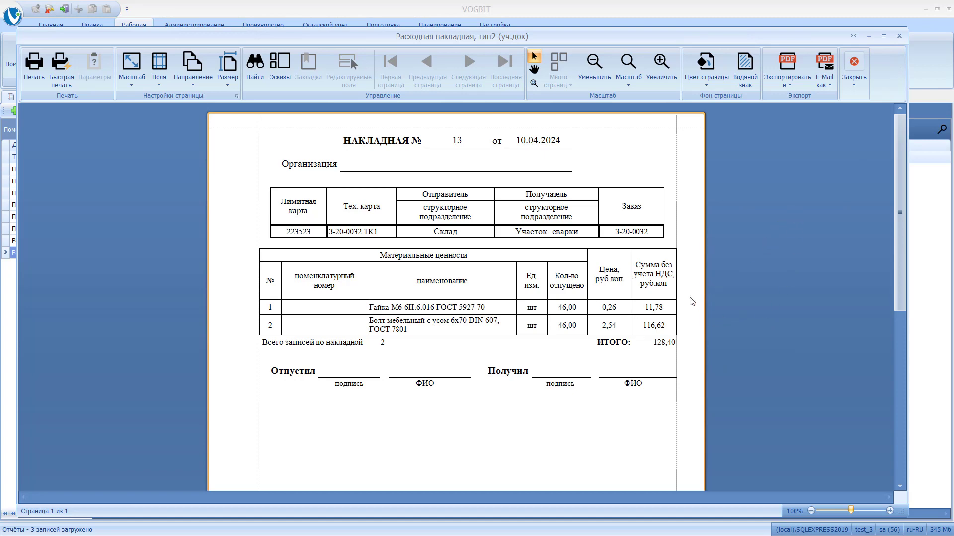
left_click(899, 36)
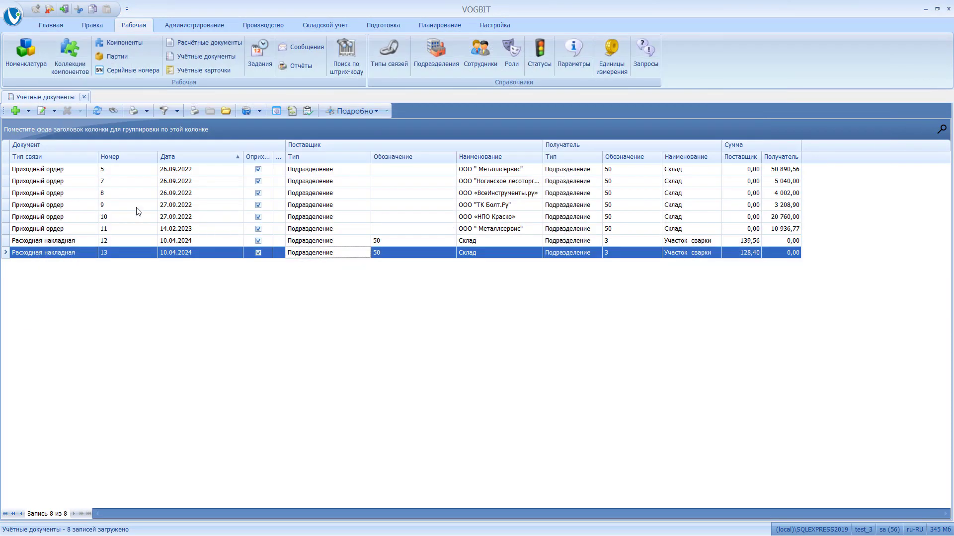
Step: Close the accounting documents, open the item catalogue's Основная > Комплектующие > Стандартные изделия > Болты folder and select both bolts
left_click(84, 98)
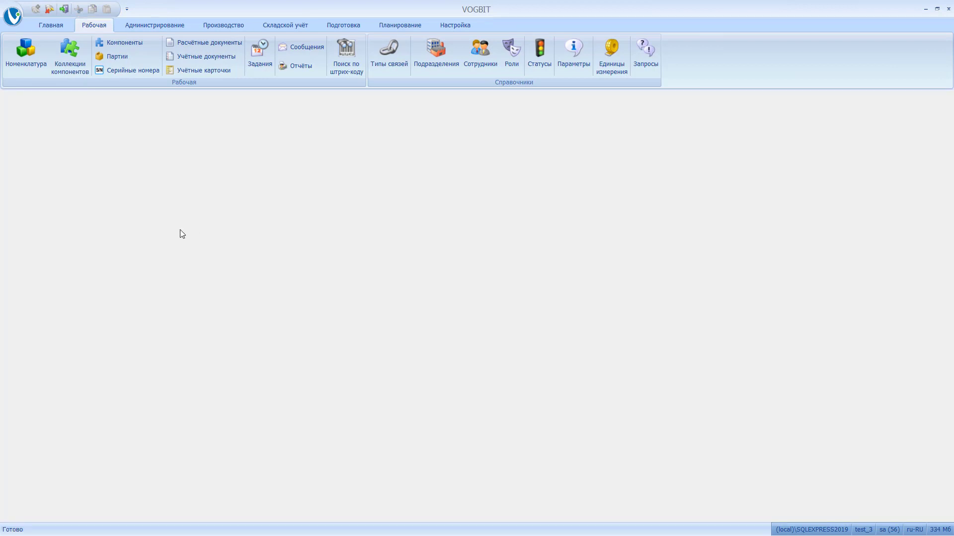
left_click(37, 64)
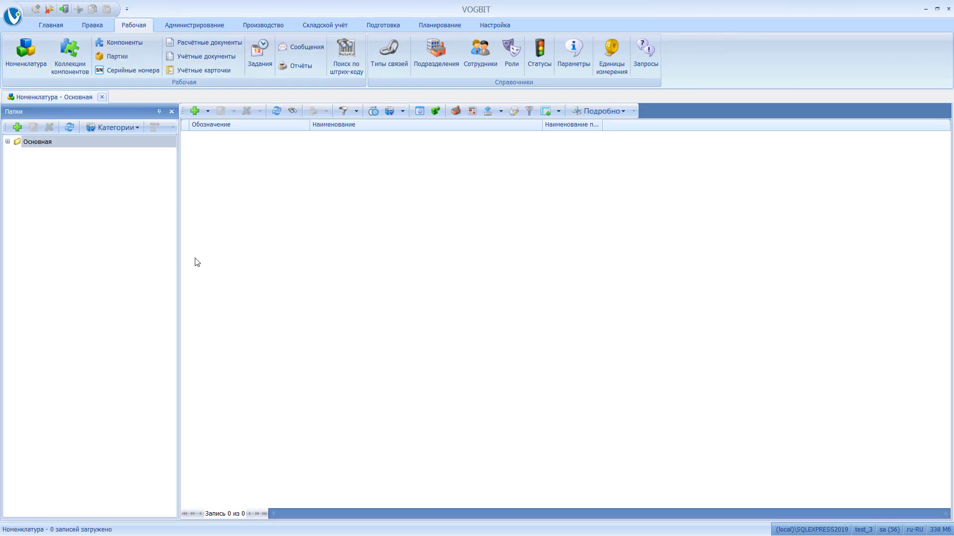
left_click(7, 142)
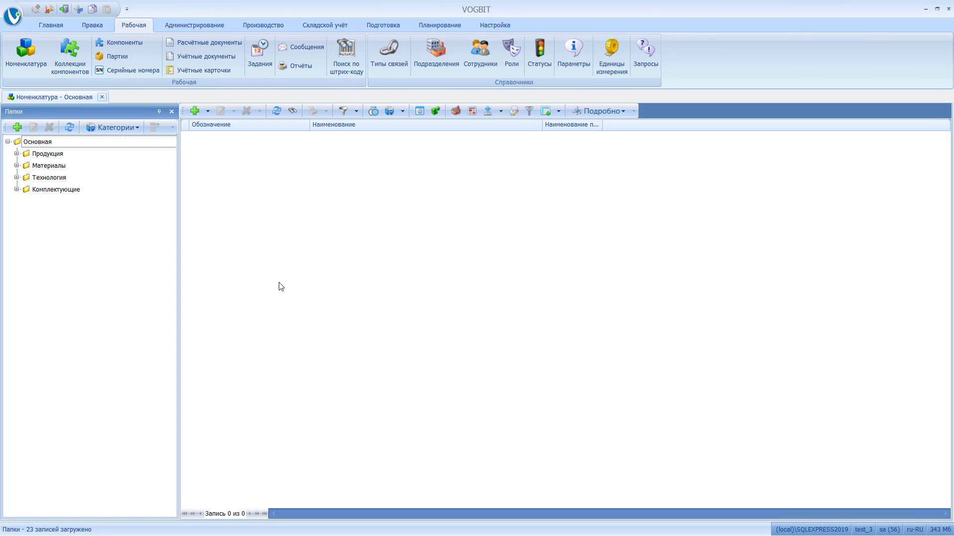
left_click(16, 189)
left_click(25, 201)
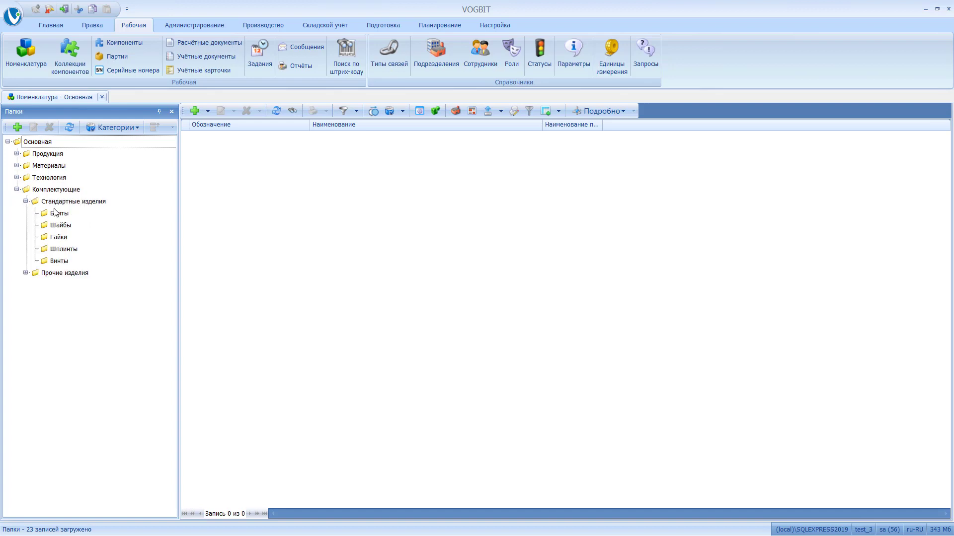
left_click(57, 213)
left_click(446, 150, "shift")
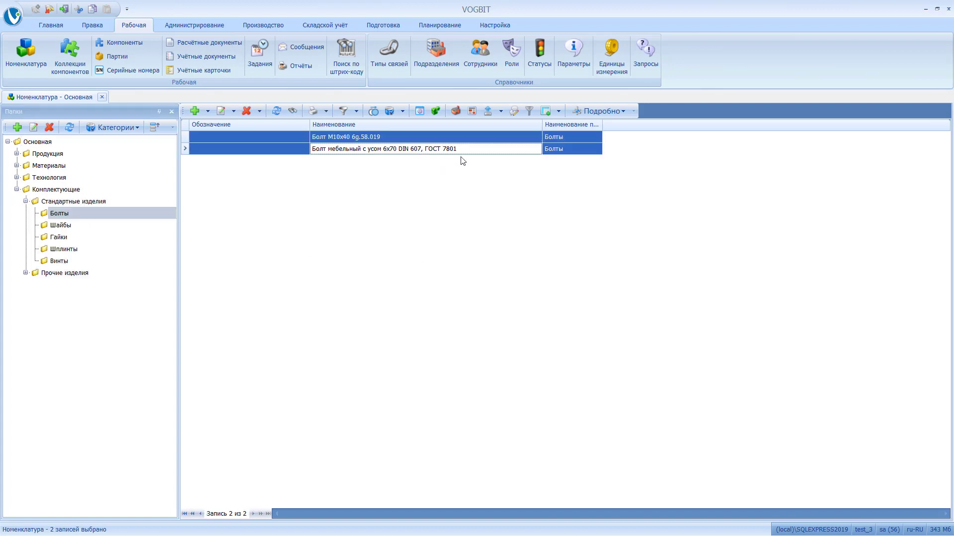
Step: Show the warehouse turnovers (Обороты) of the selected bolts for 01.04.2024 - 10.04.2024 and widen the Наименование column
left_click(335, 28)
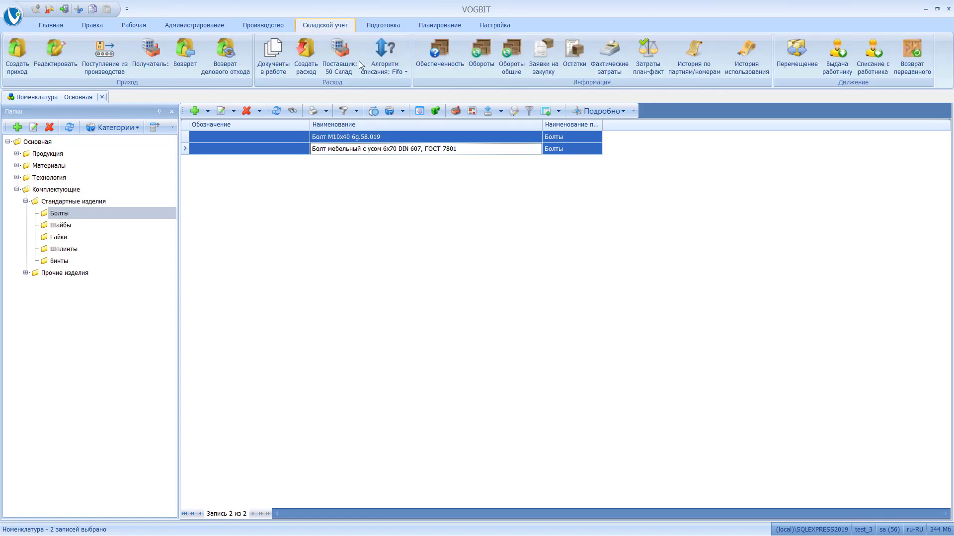
left_click(481, 50)
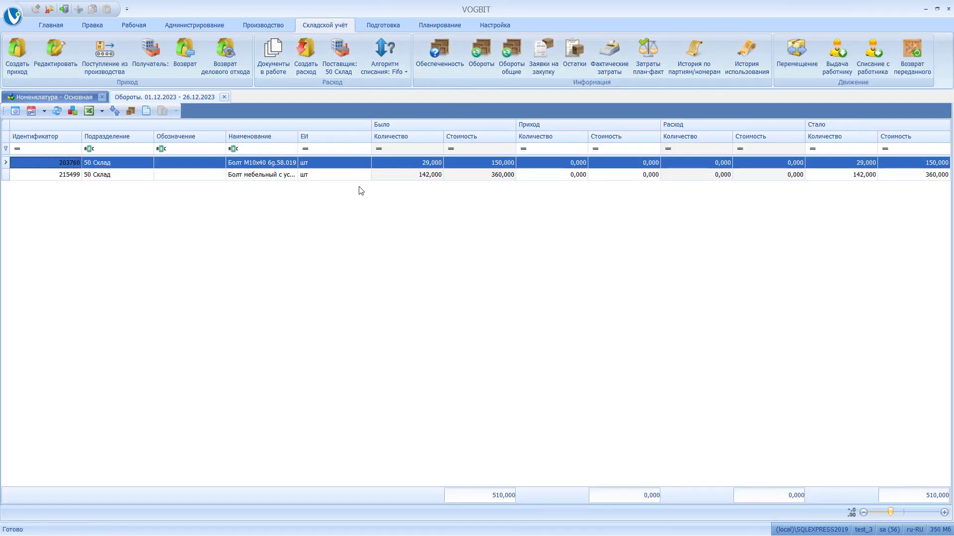
left_click(45, 112)
left_click(55, 127)
left_click_drag(295, 140, 355, 142)
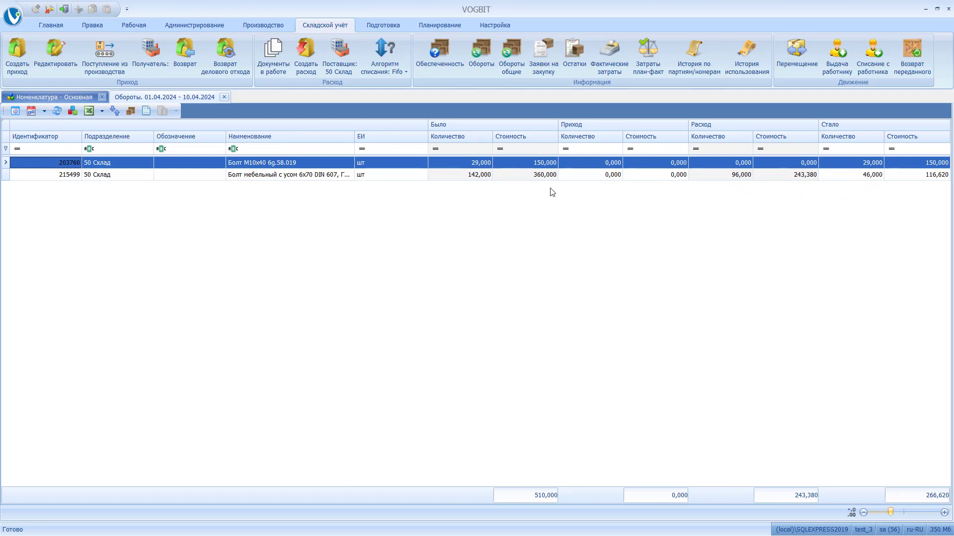
Step: Open the period movements behind the 6x70 furniture bolt's issued quantity and arrange the columns with document Номер first and a wider Заказ
left_click(717, 175)
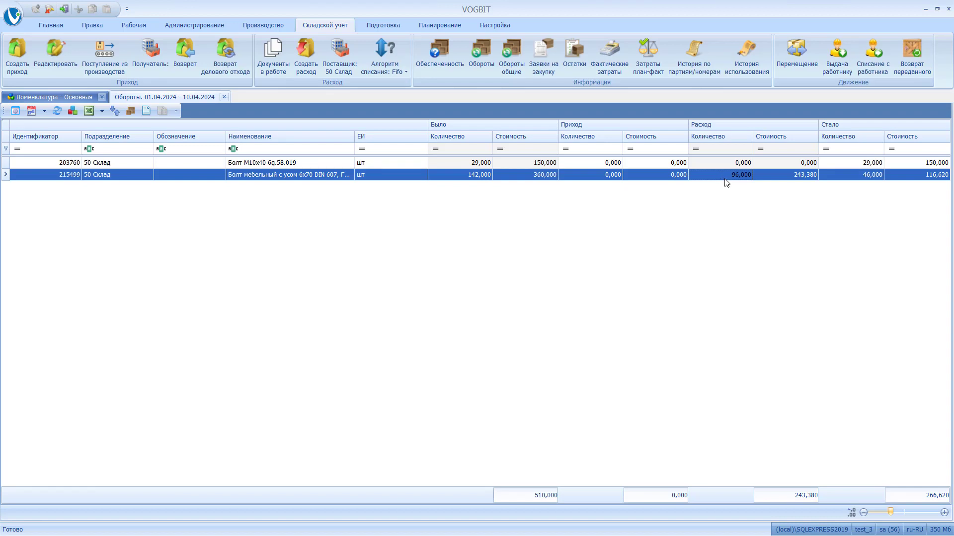
double_click(726, 179)
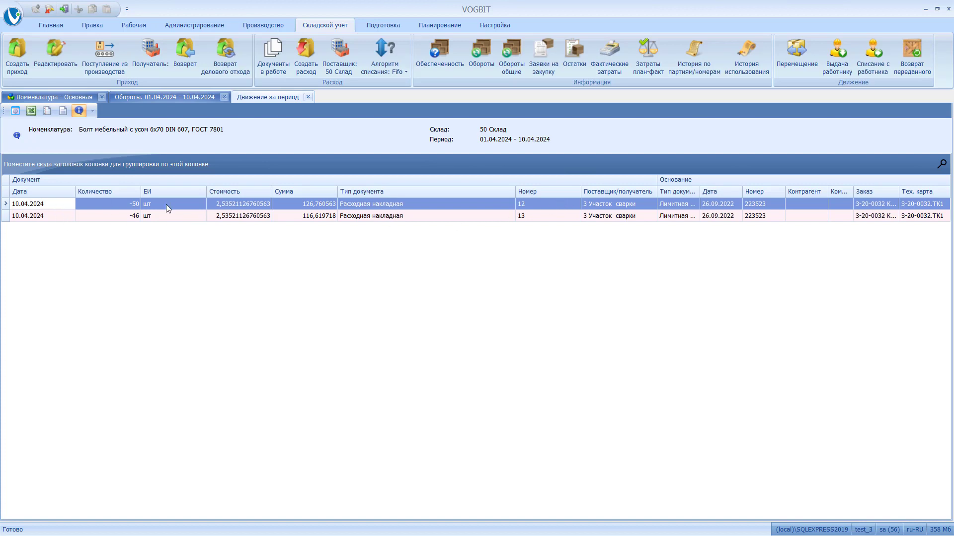
left_click_drag(525, 190, 11, 195)
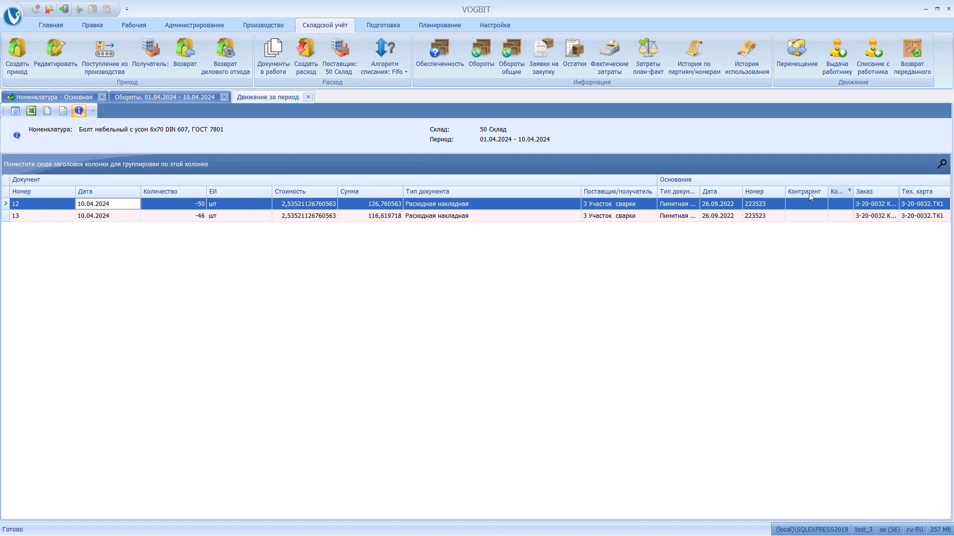
left_click_drag(783, 191, 765, 191)
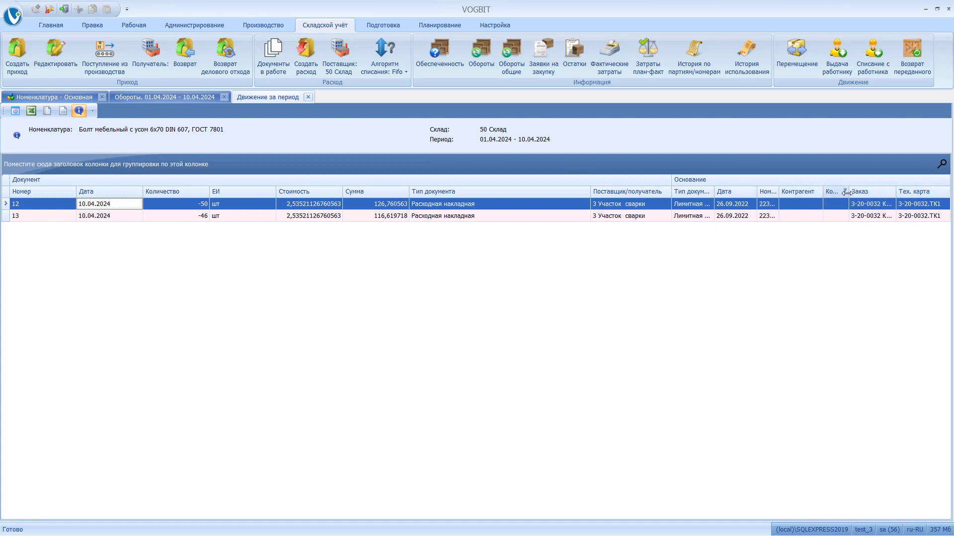
left_click_drag(849, 192, 835, 193)
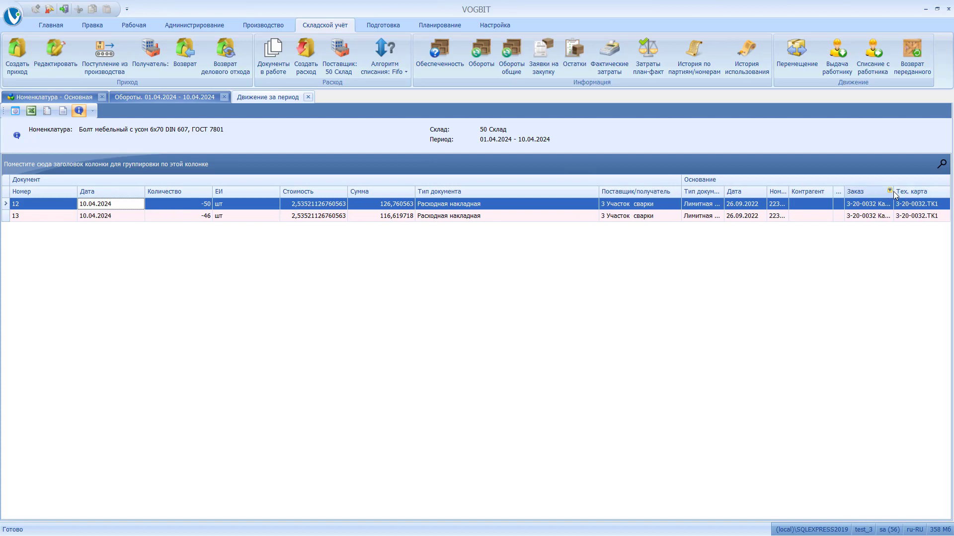
left_click_drag(925, 194, 922, 211)
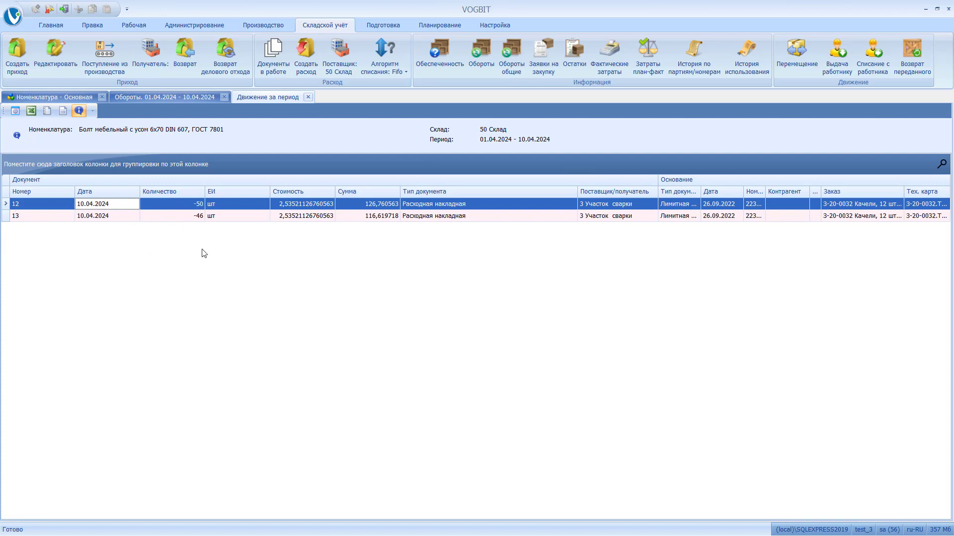
Step: Open invoice 13 from the bolt's movement list and preview it with the Расходная накладная, тип2 report for selected records
left_click(127, 217)
double_click(128, 217)
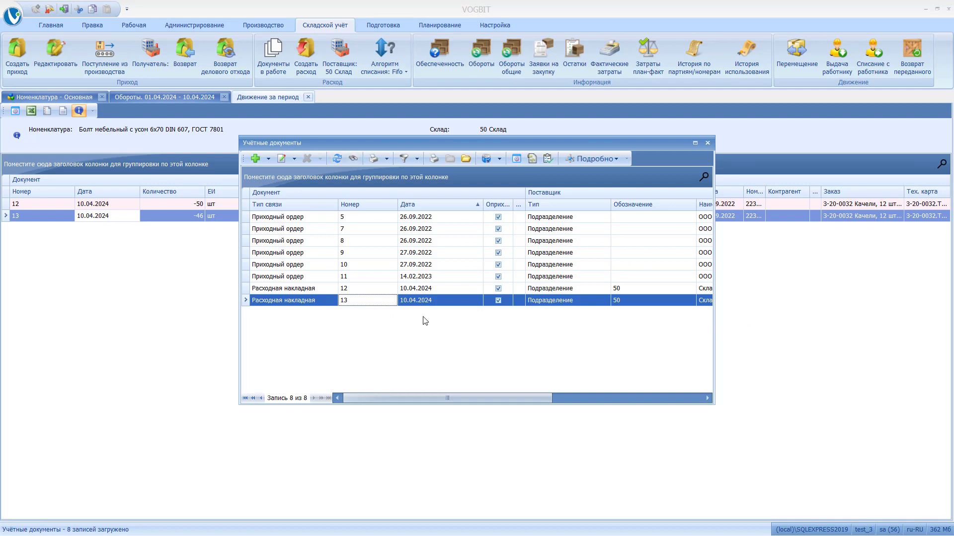
left_click(427, 304)
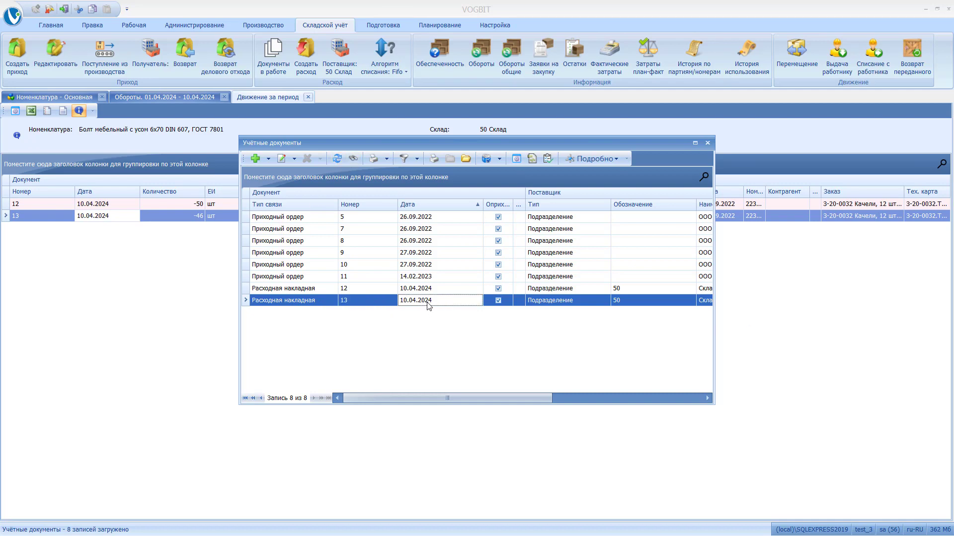
left_click(387, 159)
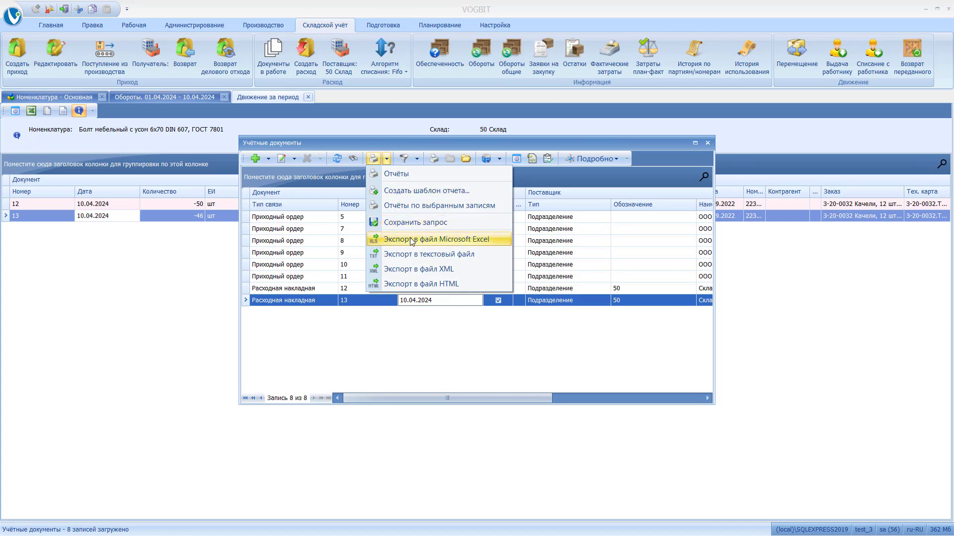
left_click(412, 207)
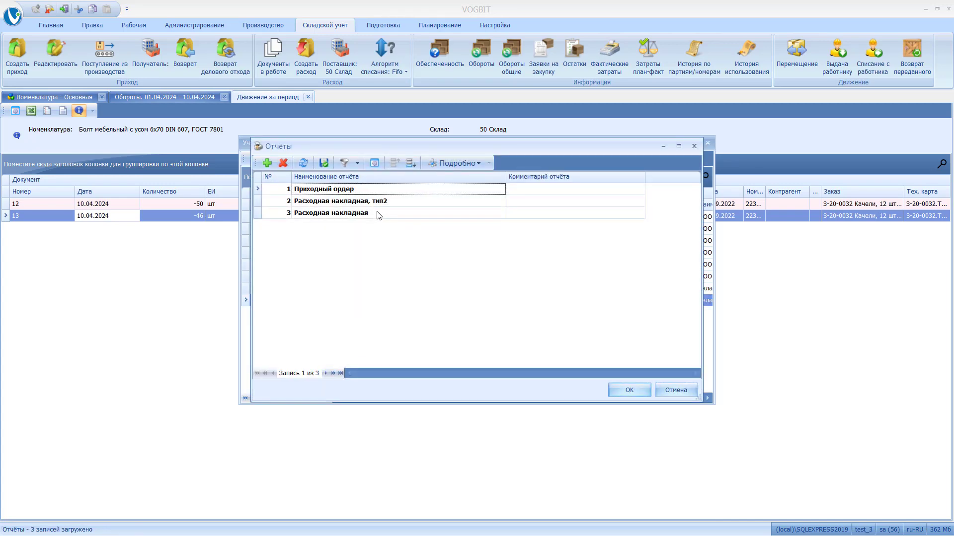
left_click(400, 203)
left_click(640, 389)
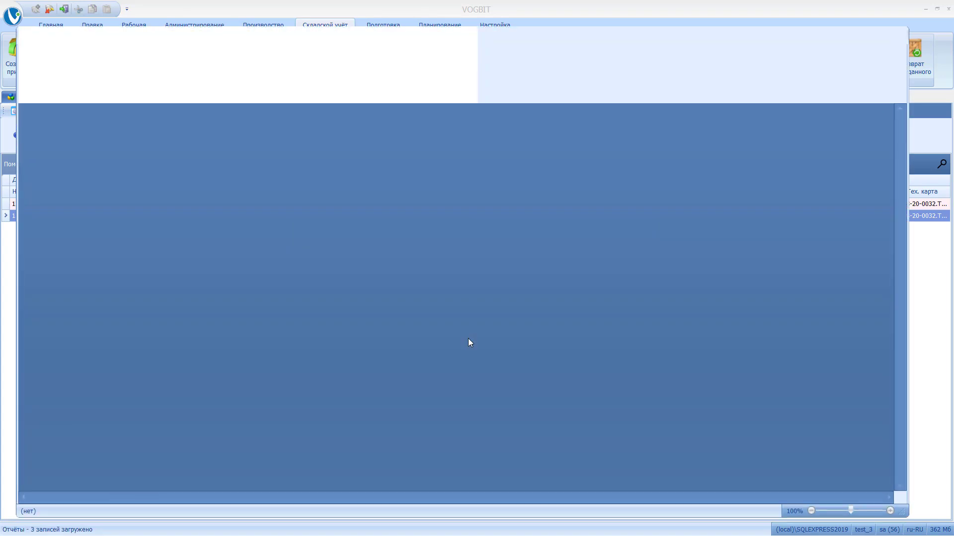